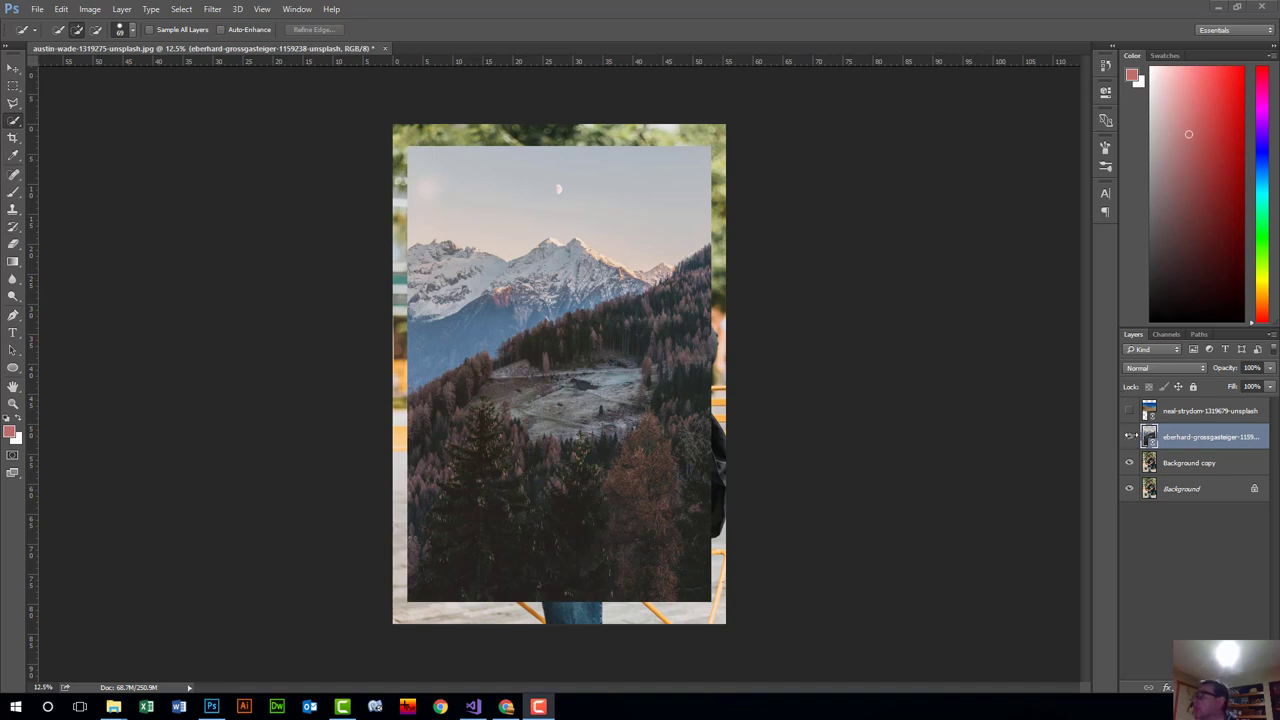
Hide the mountain photo layer, and switch to Chrome to browse Unsplash's Creative Commons images down to the waterfall photo.
{"action": "left_click", "coordinate": [1130, 437]}
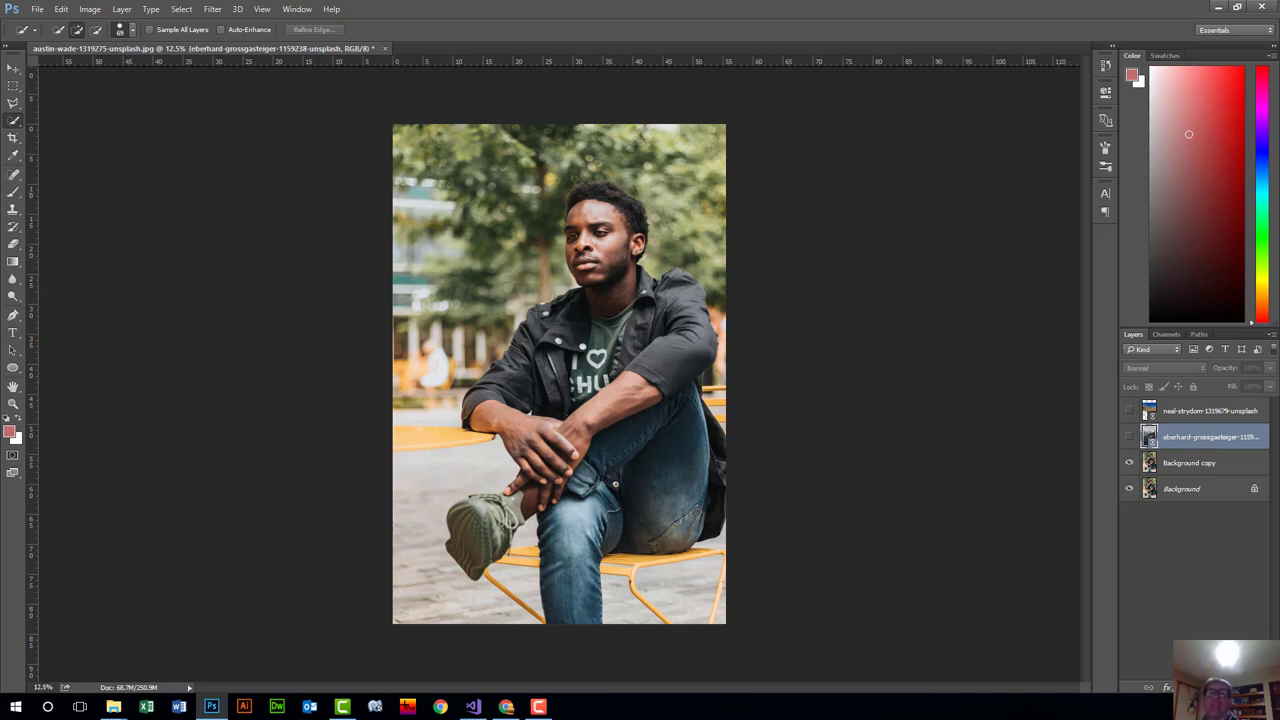
{"action": "left_click", "coordinate": [506, 706]}
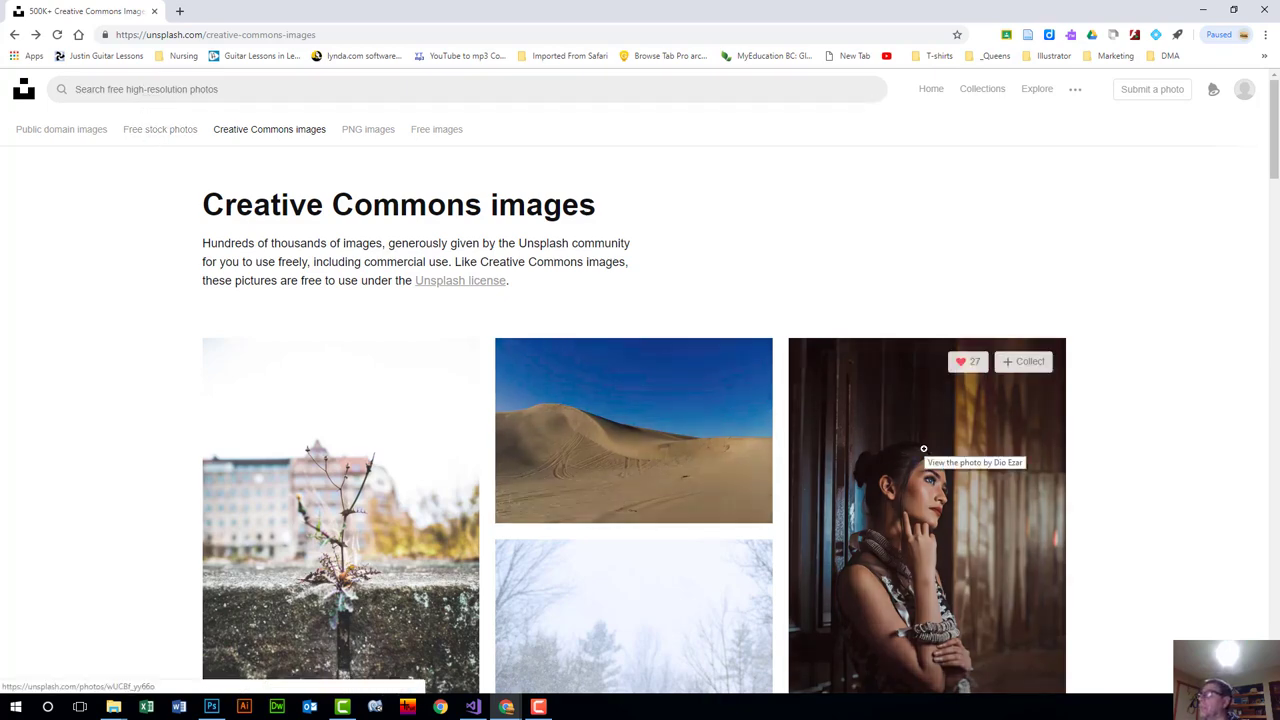
{"action": "scroll", "coordinate": [924, 449], "scroll_direction": "down", "scroll_amount": 3}
{"action": "scroll", "coordinate": [924, 449], "scroll_direction": "down", "scroll_amount": 4}
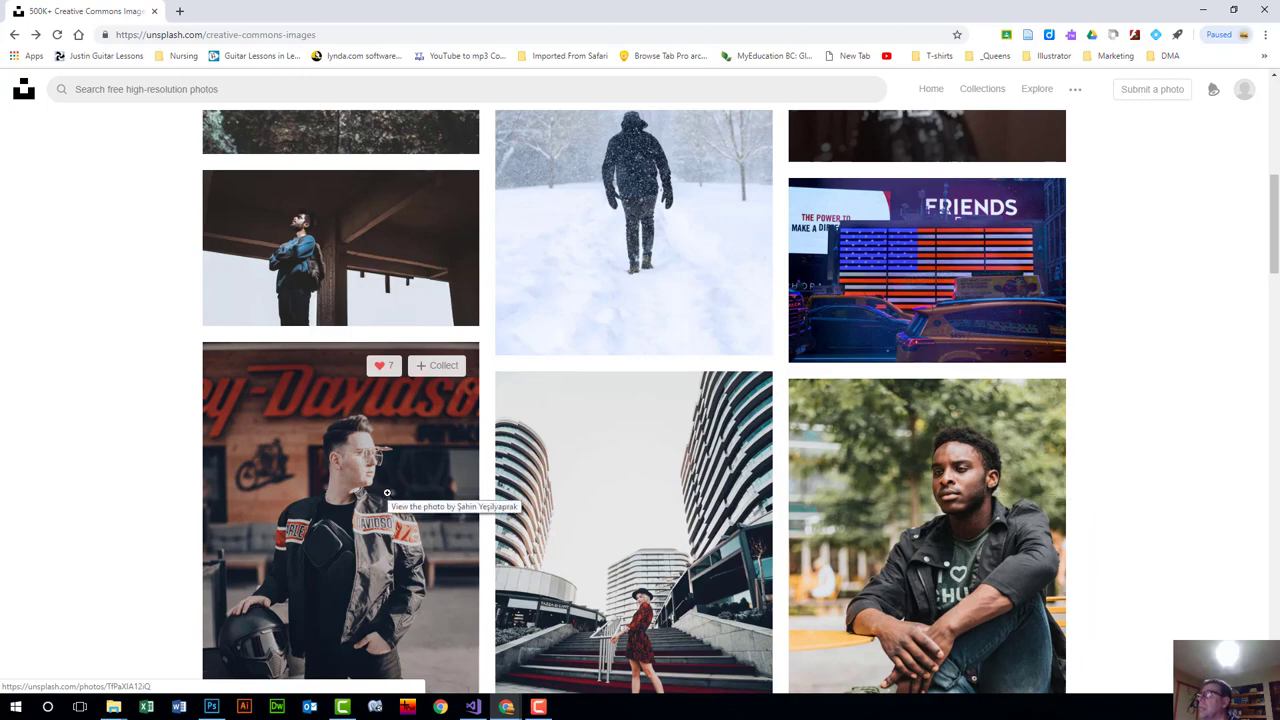
{"action": "scroll", "coordinate": [387, 493], "scroll_direction": "down", "scroll_amount": 5}
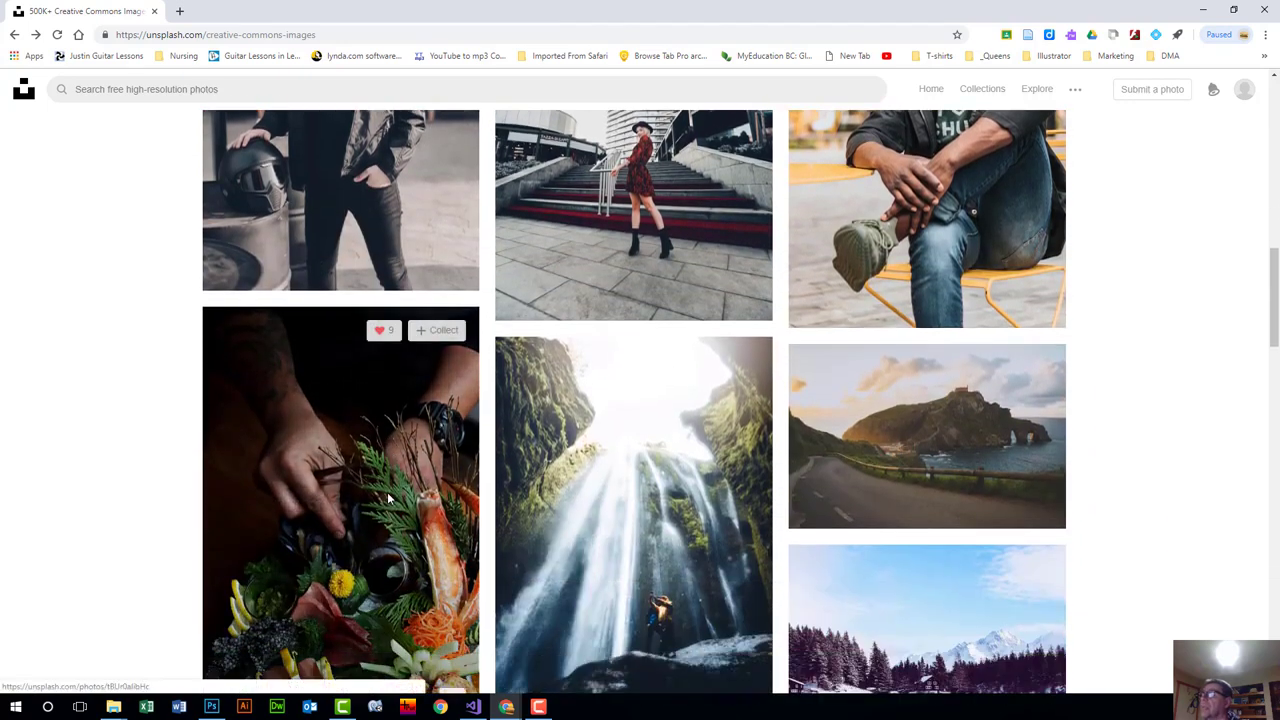
{"action": "scroll", "coordinate": [387, 493], "scroll_direction": "down", "scroll_amount": 2}
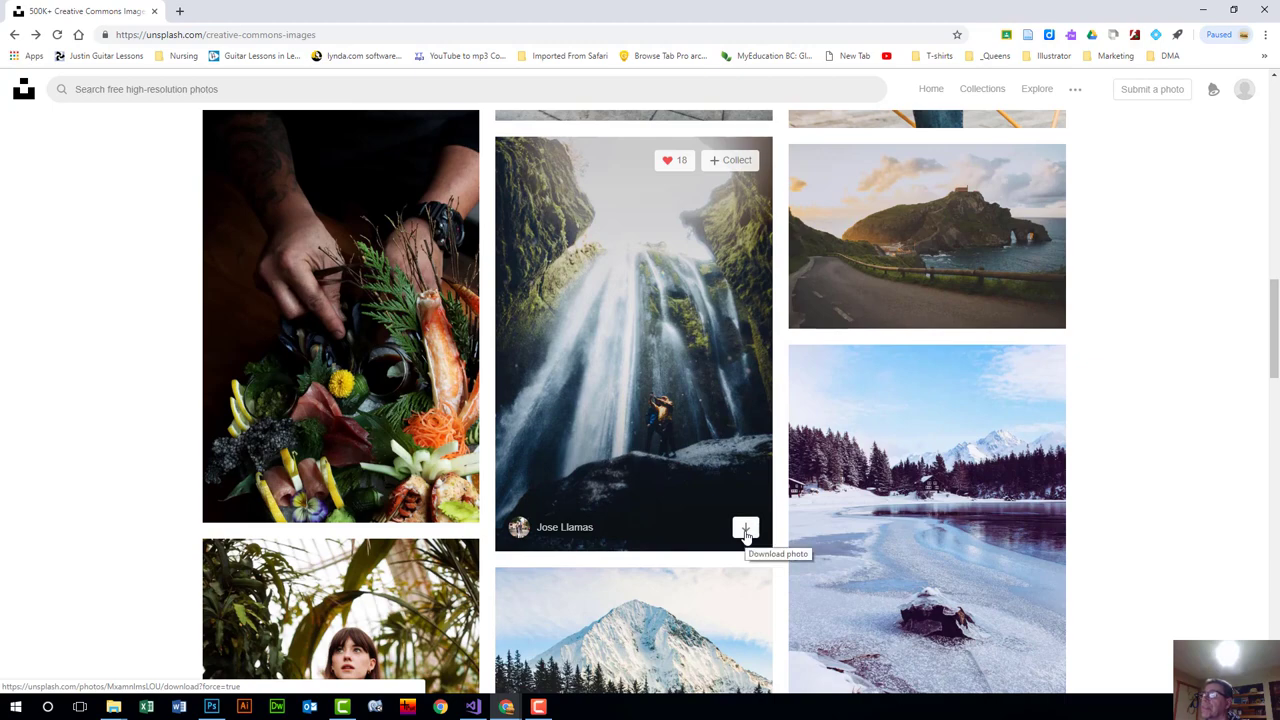
Start downloading the waterfall photo but cancel the save, and return to Photoshop.
{"action": "left_click", "coordinate": [745, 530]}
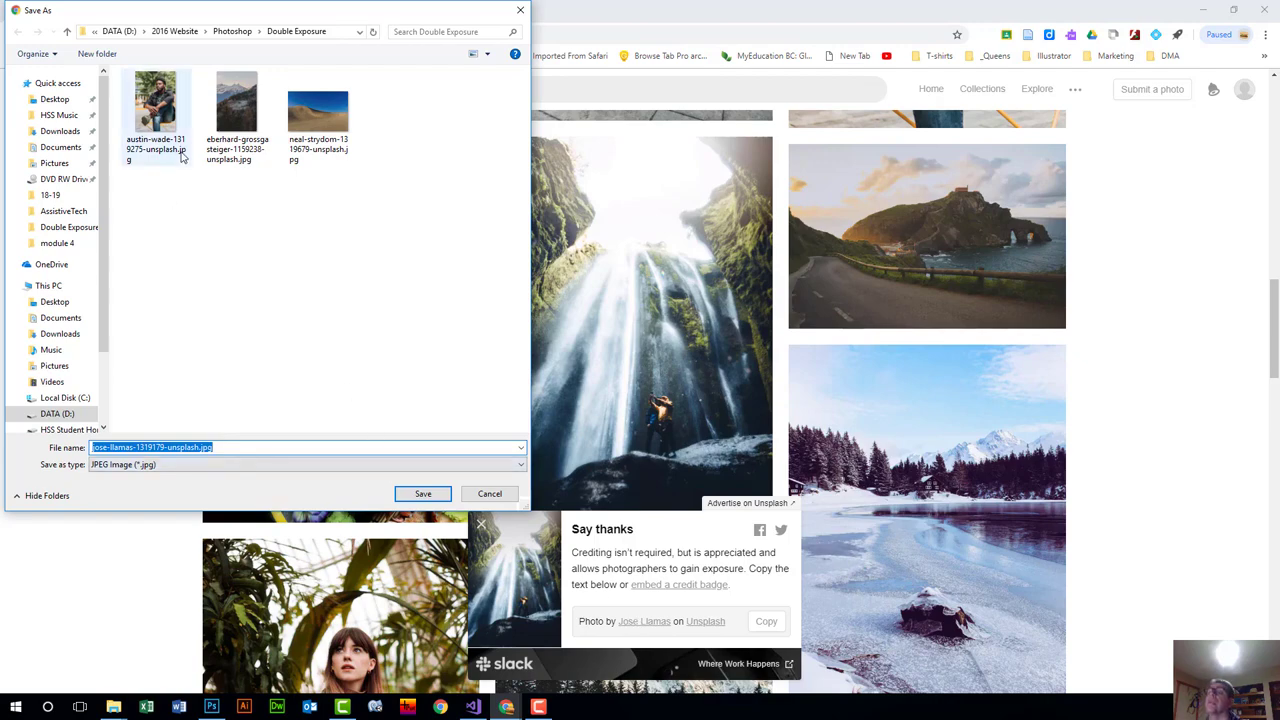
{"action": "left_click", "coordinate": [502, 497]}
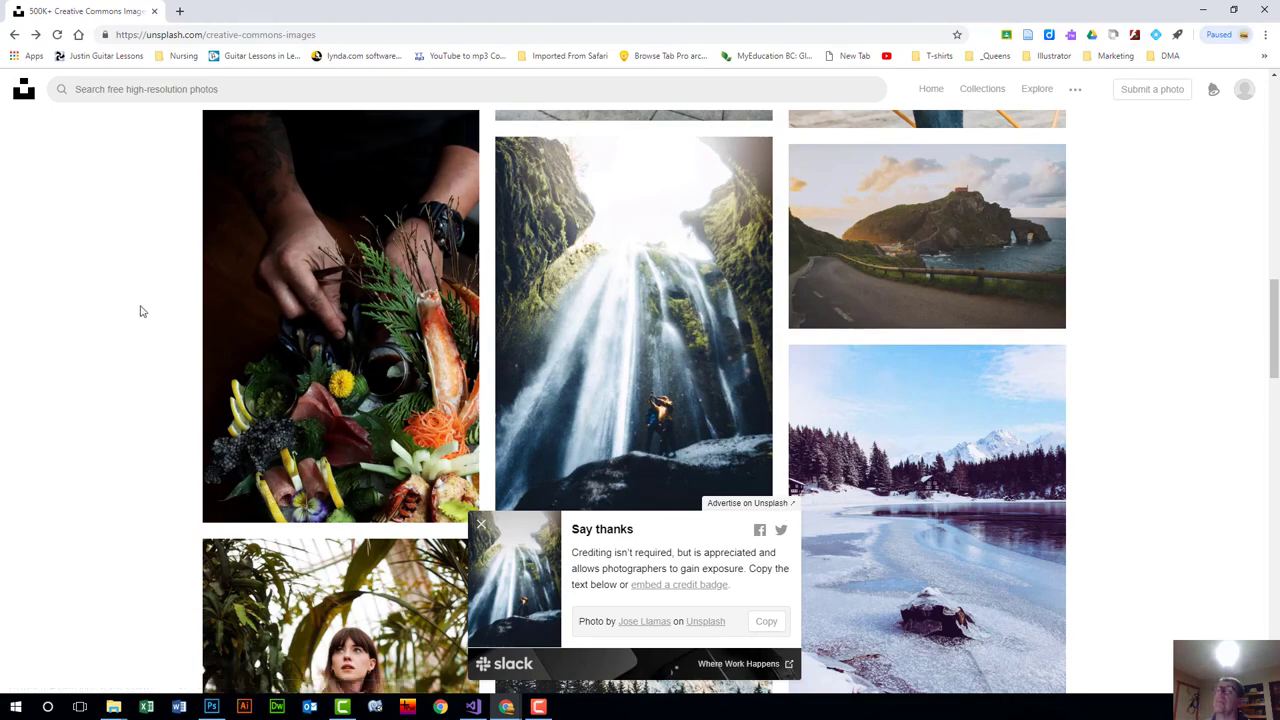
{"action": "scroll", "coordinate": [103, 279], "scroll_direction": "up", "scroll_amount": 1}
{"action": "scroll", "coordinate": [103, 279], "scroll_direction": "up", "scroll_amount": 10}
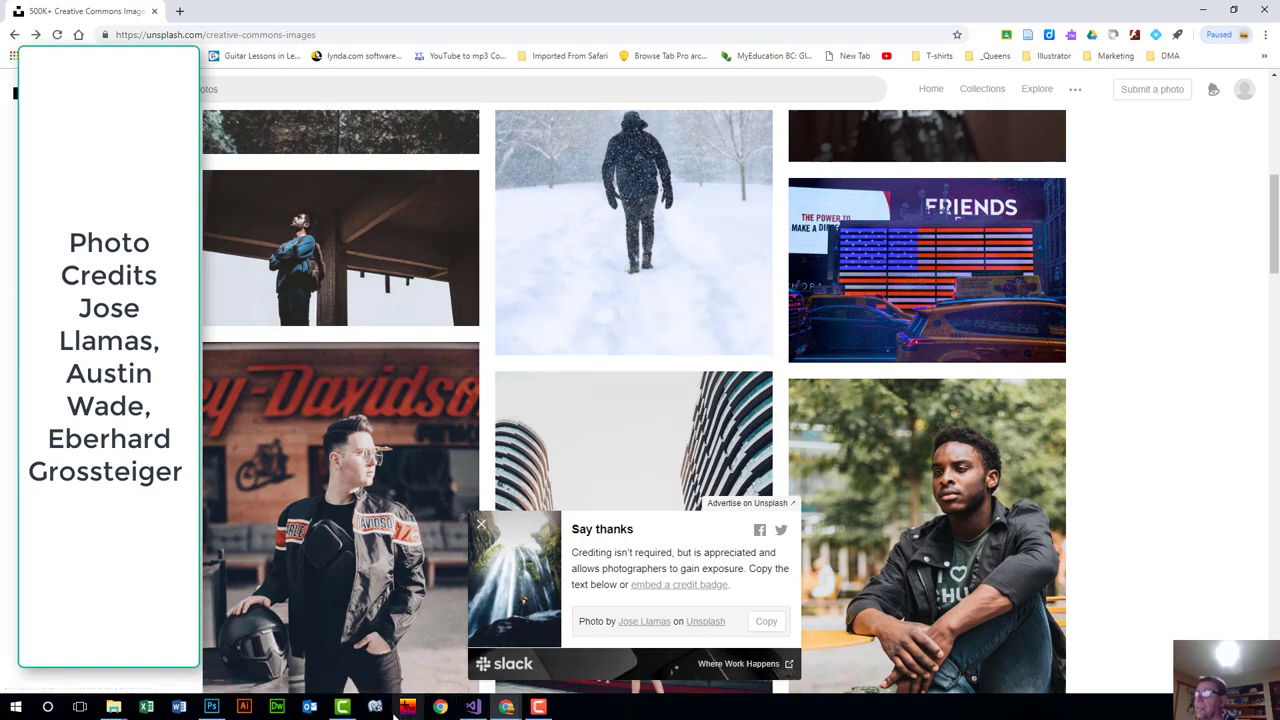
{"action": "left_click", "coordinate": [1201, 15]}
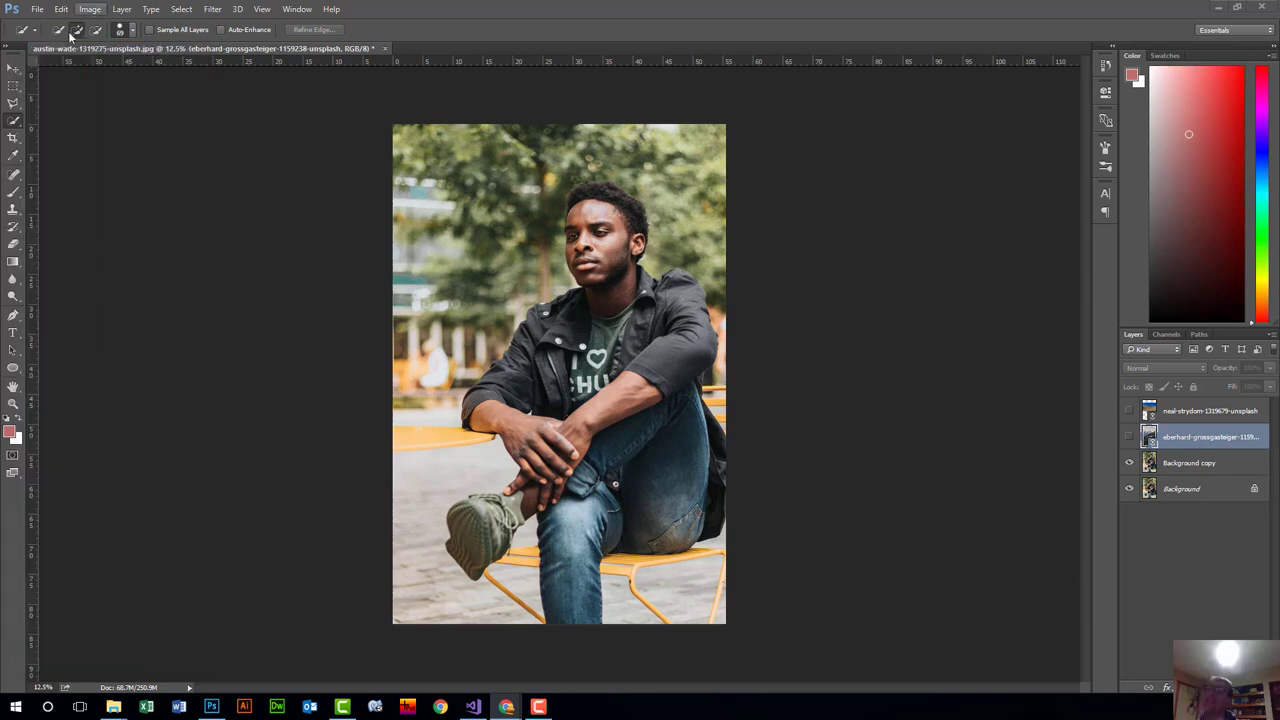
Preview the mountain and desert photo layers by showing them in turn, and hide both again.
{"action": "left_click", "coordinate": [34, 9]}
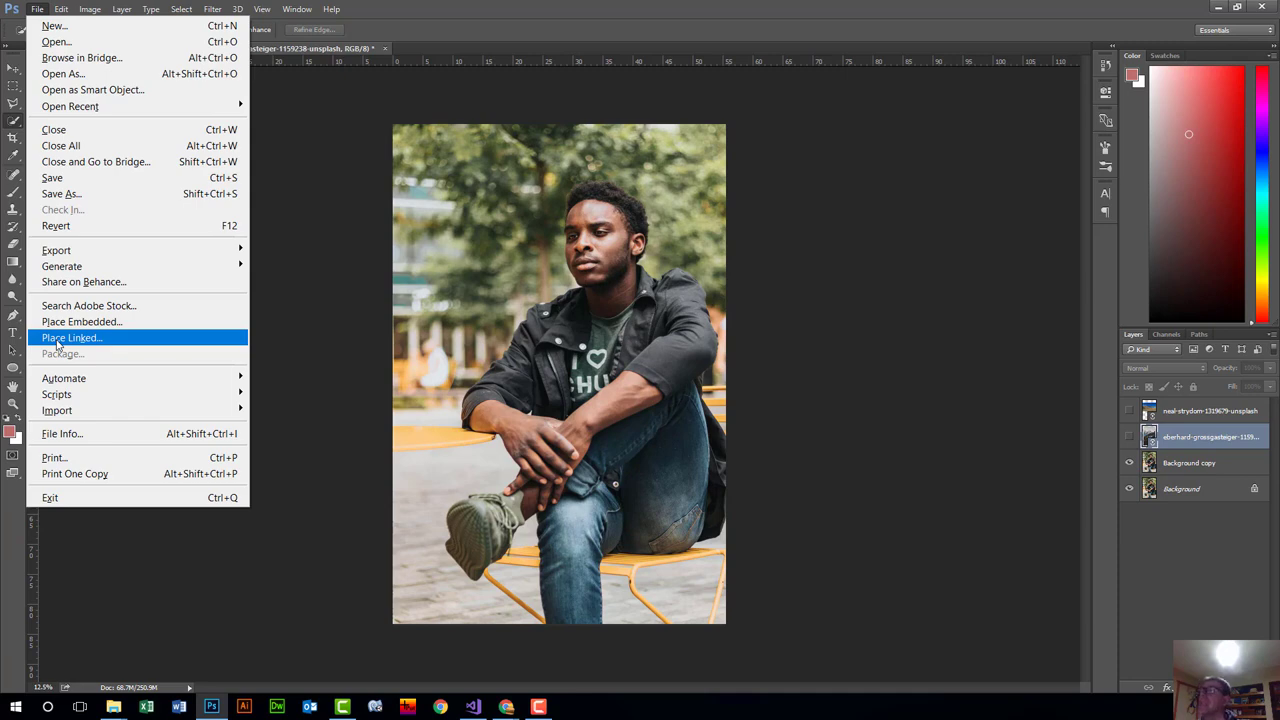
{"action": "left_click", "coordinate": [1130, 437]}
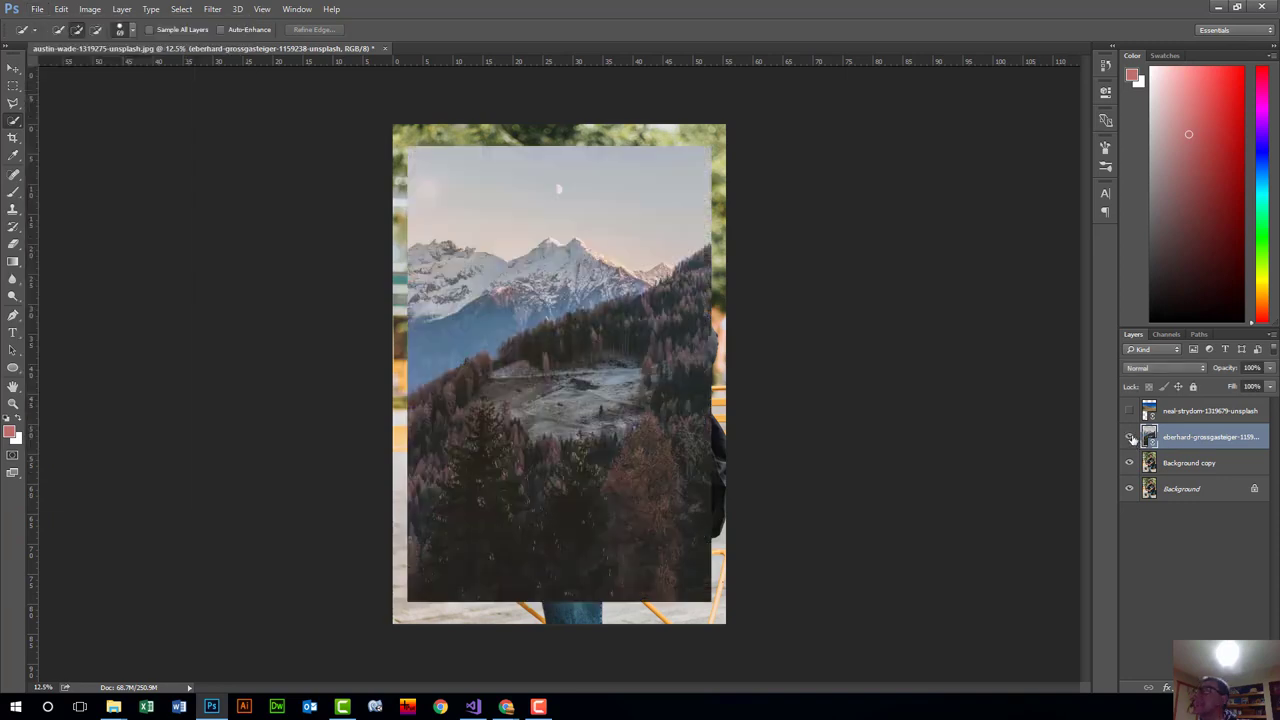
{"action": "left_click", "coordinate": [1178, 415]}
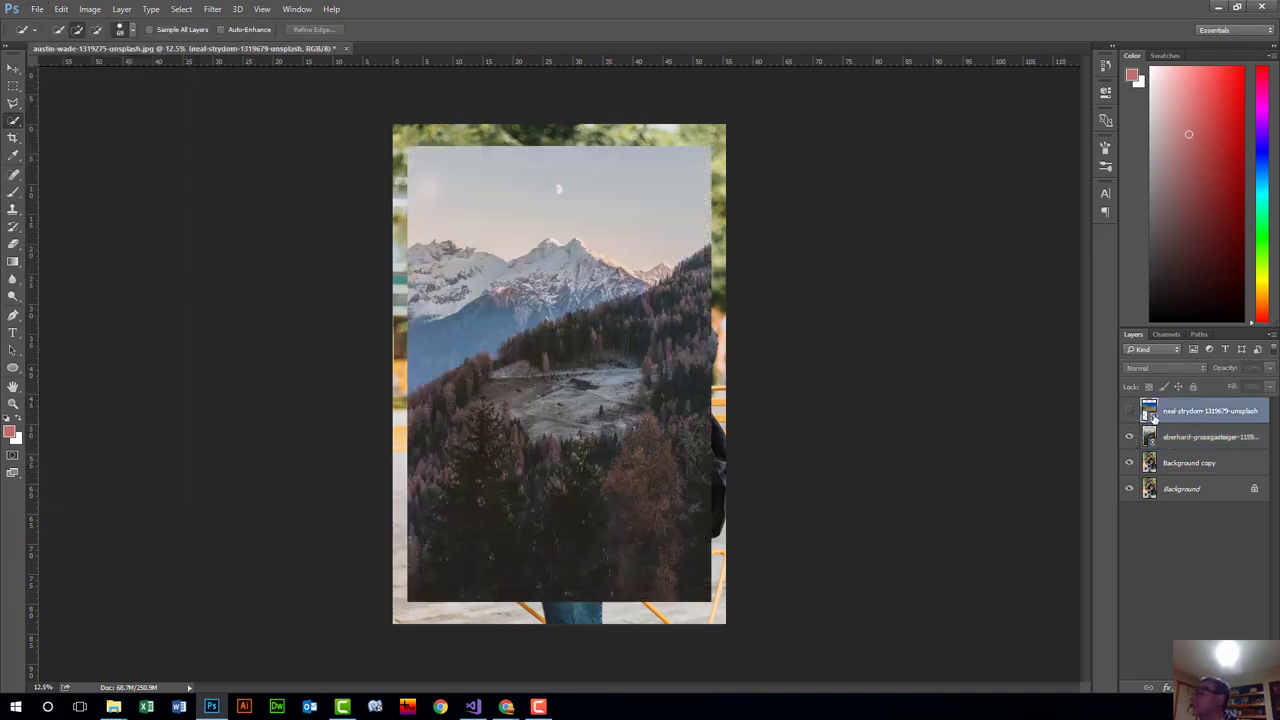
{"action": "left_click", "coordinate": [1130, 411]}
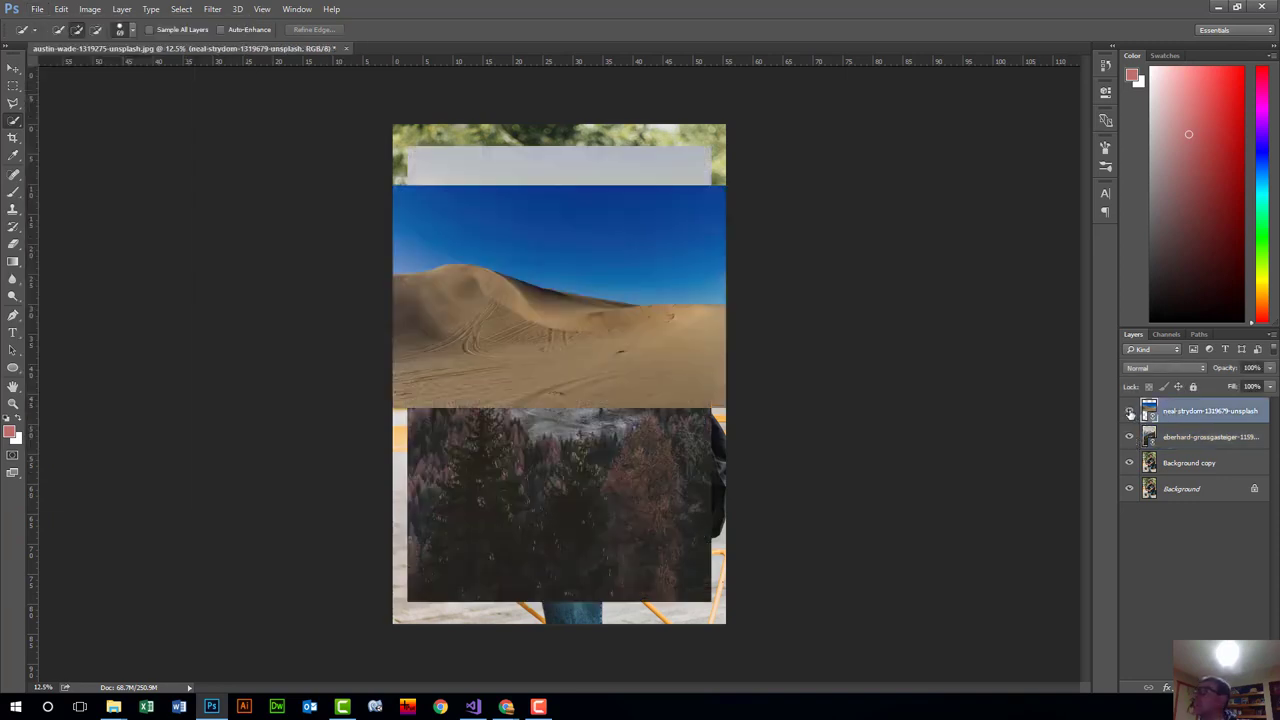
{"action": "left_click", "coordinate": [1130, 411]}
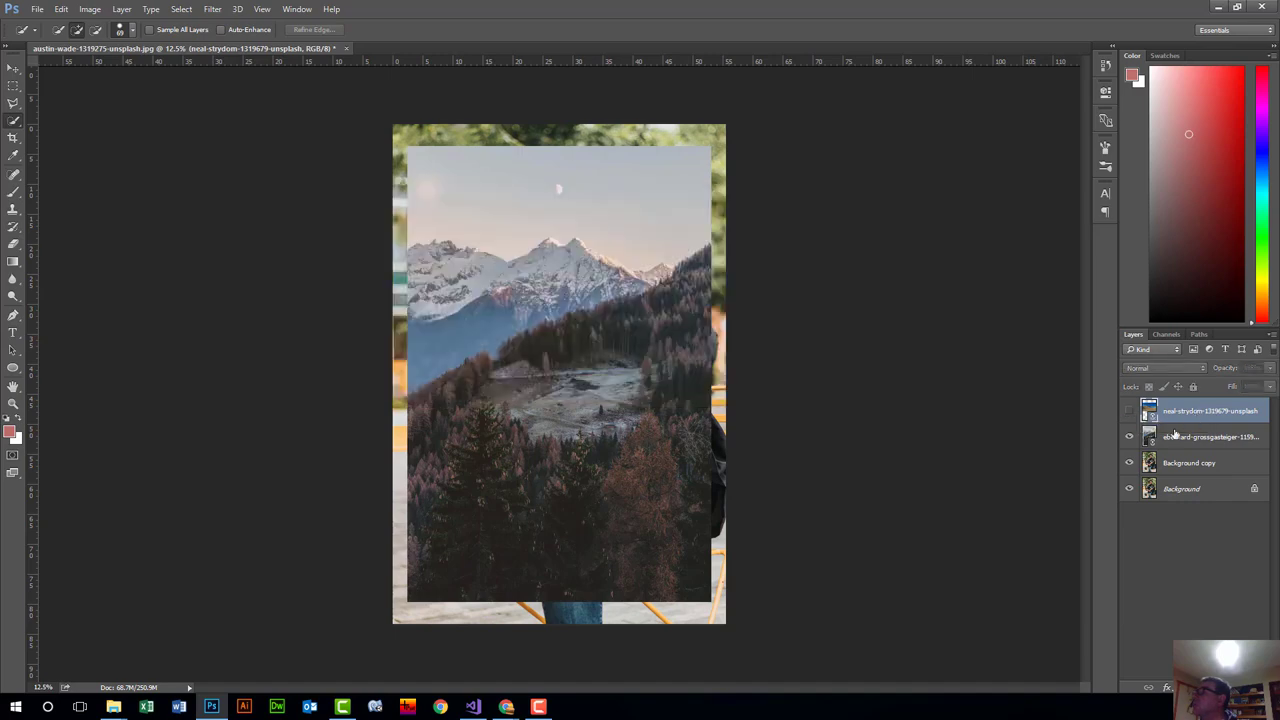
{"action": "left_click", "coordinate": [1130, 437]}
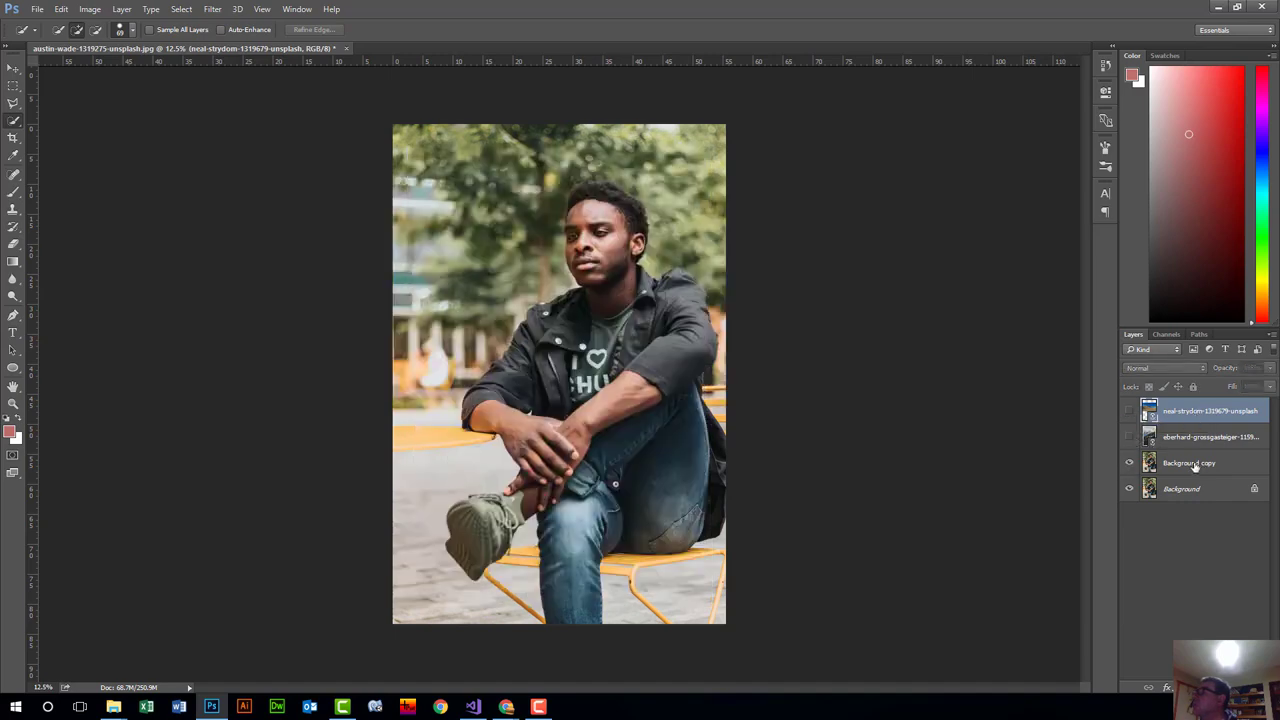
Select the seated man on the Background copy layer with the Quick Selection tool, covering his head, jacket, jeans and shoe.
{"action": "left_click", "coordinate": [1192, 465]}
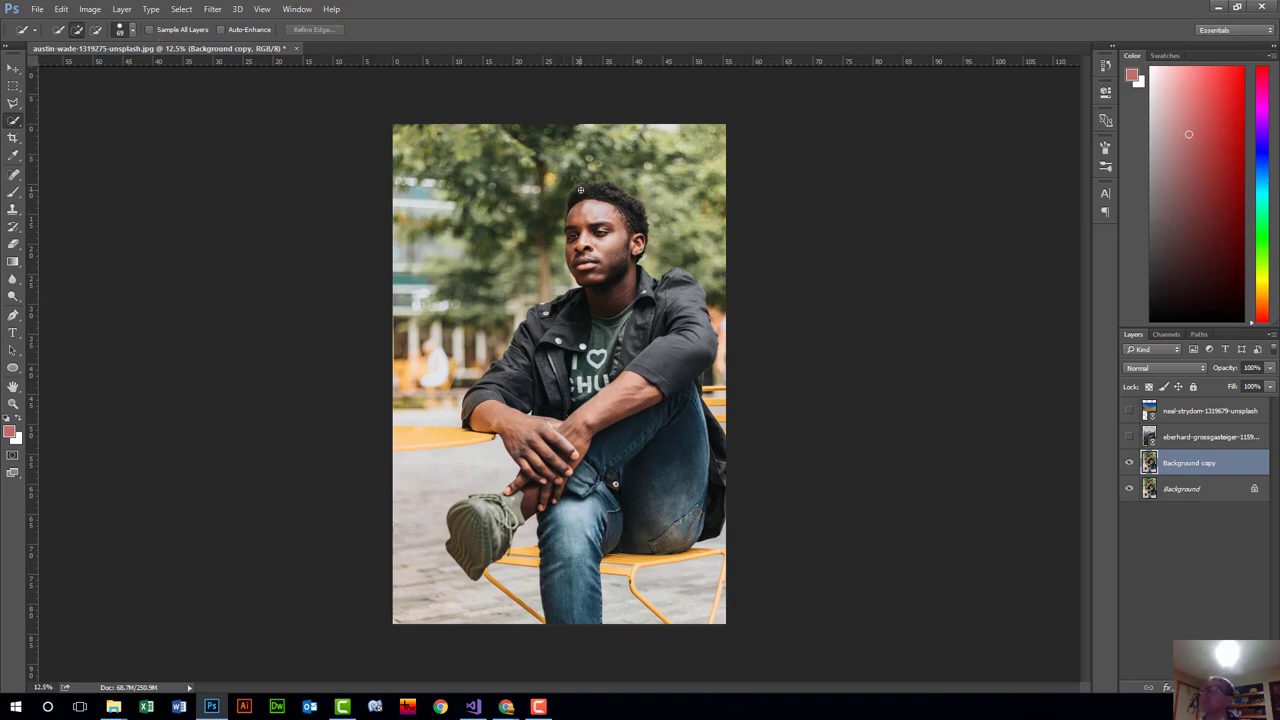
{"action": "mouse_move", "coordinate": [587, 203]}
{"action": "left_mouse_down"}
{"action": "mouse_move", "coordinate": [618, 284]}
{"action": "mouse_move", "coordinate": [618, 315]}
{"action": "mouse_move", "coordinate": [582, 358]}
{"action": "mouse_move", "coordinate": [589, 389]}
{"action": "left_mouse_up"}
{"action": "mouse_move", "coordinate": [514, 376]}
{"action": "left_mouse_down"}
{"action": "mouse_move", "coordinate": [500, 418]}
{"action": "mouse_move", "coordinate": [560, 458]}
{"action": "mouse_move", "coordinate": [546, 480]}
{"action": "mouse_move", "coordinate": [465, 521]}
{"action": "mouse_move", "coordinate": [515, 538]}
{"action": "mouse_move", "coordinate": [474, 540]}
{"action": "mouse_move", "coordinate": [482, 505]}
{"action": "left_mouse_up"}
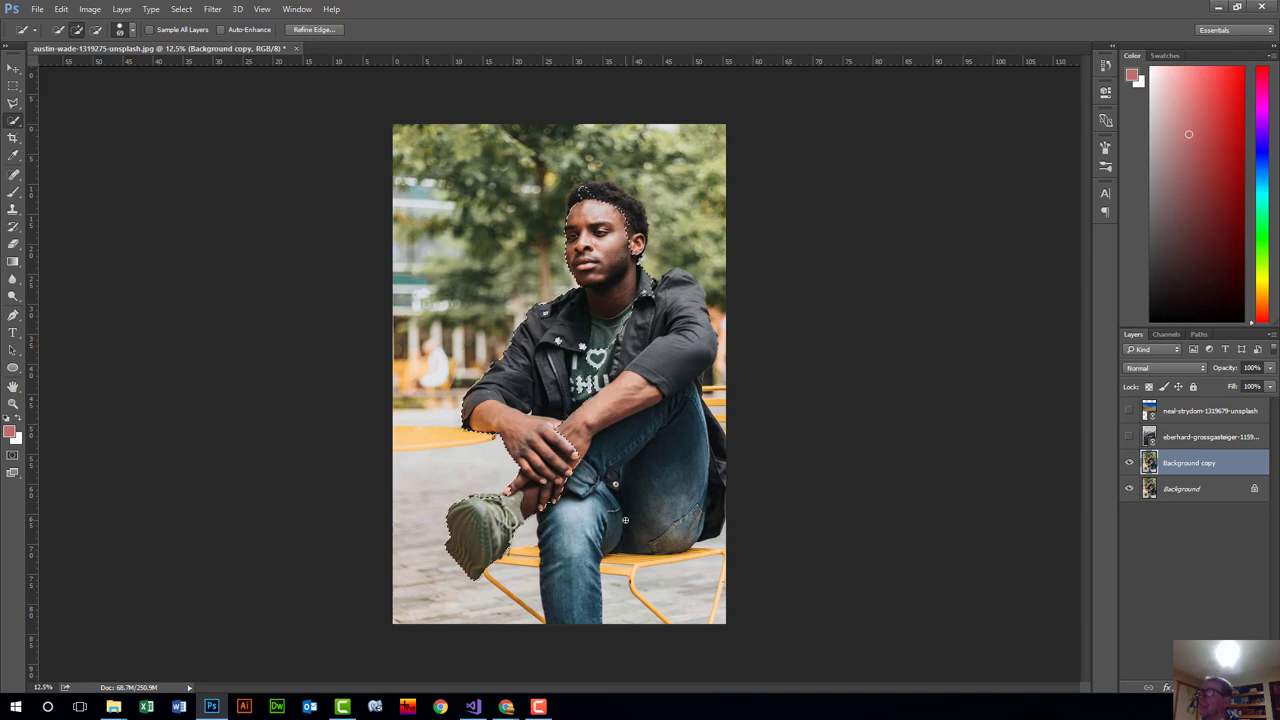
{"action": "mouse_move", "coordinate": [576, 565]}
{"action": "left_mouse_down"}
{"action": "mouse_move", "coordinate": [640, 470]}
{"action": "mouse_move", "coordinate": [700, 510]}
{"action": "mouse_move", "coordinate": [658, 548]}
{"action": "left_mouse_up"}
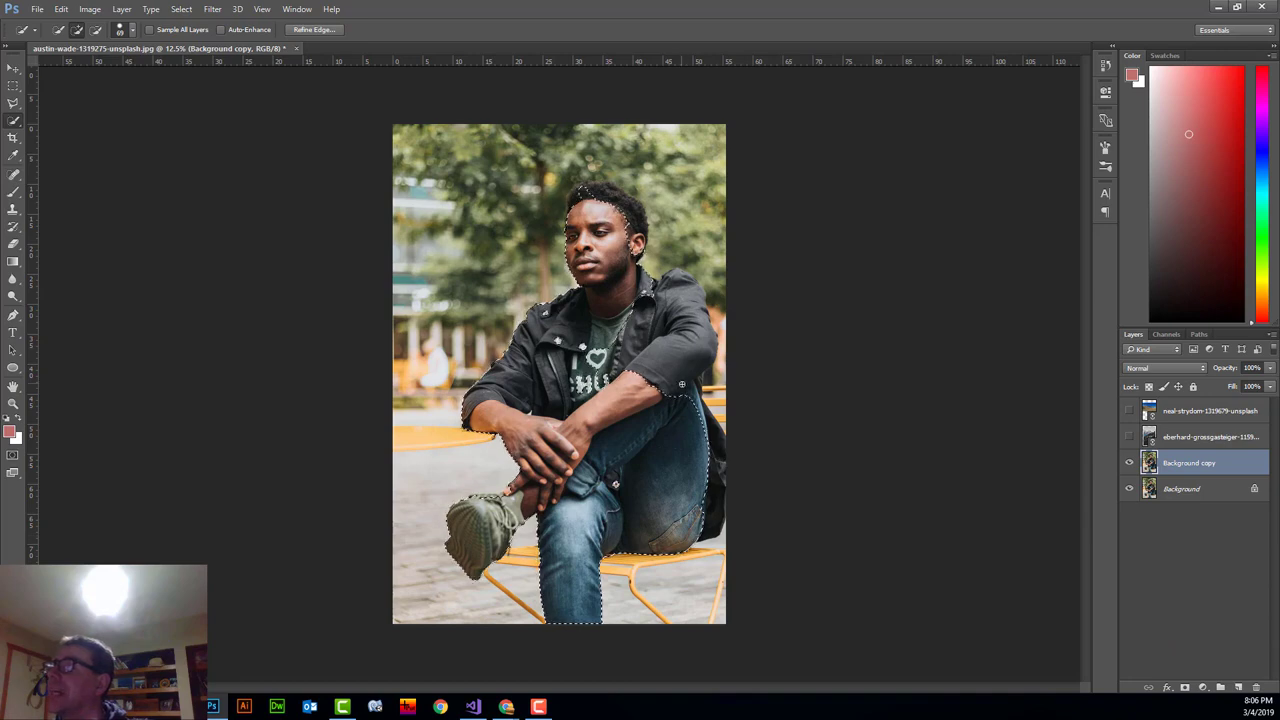
{"action": "mouse_move", "coordinate": [681, 353]}
{"action": "left_mouse_down"}
{"action": "mouse_move", "coordinate": [724, 484]}
{"action": "mouse_move", "coordinate": [705, 374]}
{"action": "mouse_move", "coordinate": [694, 357]}
{"action": "mouse_move", "coordinate": [682, 373]}
{"action": "mouse_move", "coordinate": [698, 349]}
{"action": "mouse_move", "coordinate": [689, 364]}
{"action": "mouse_move", "coordinate": [674, 300]}
{"action": "left_mouse_up"}
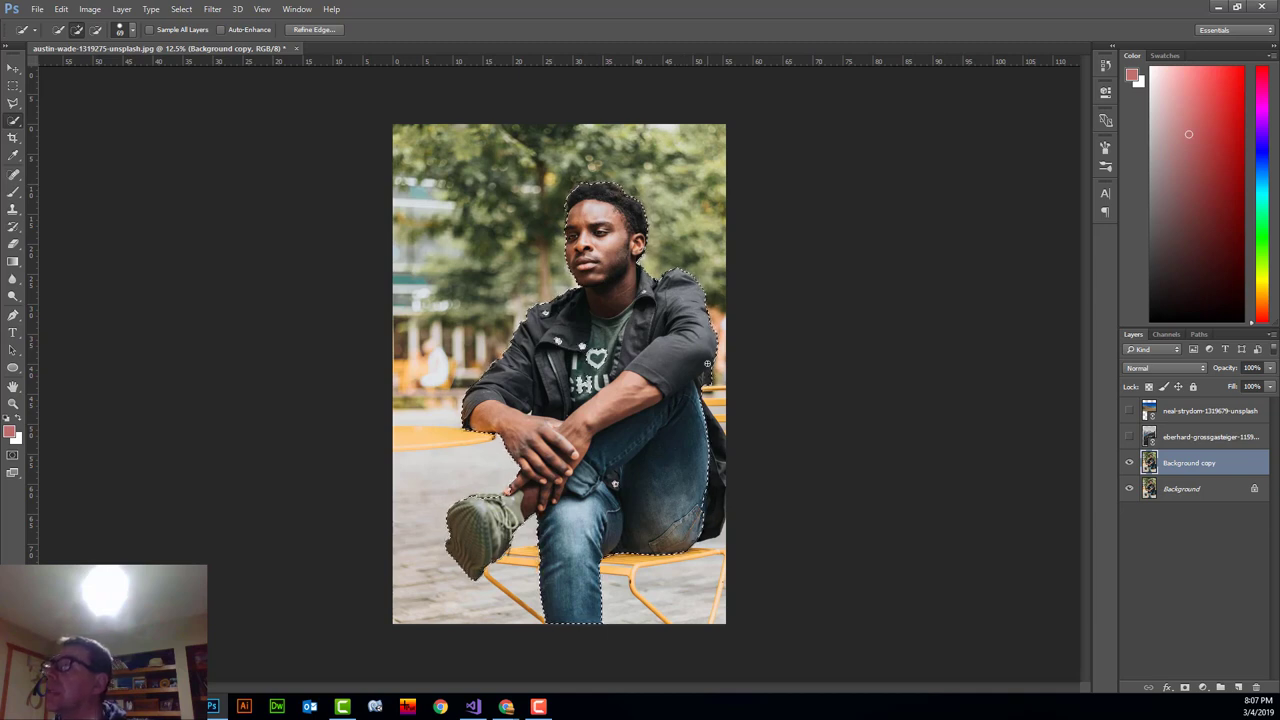
{"action": "left_click", "coordinate": [96, 29]}
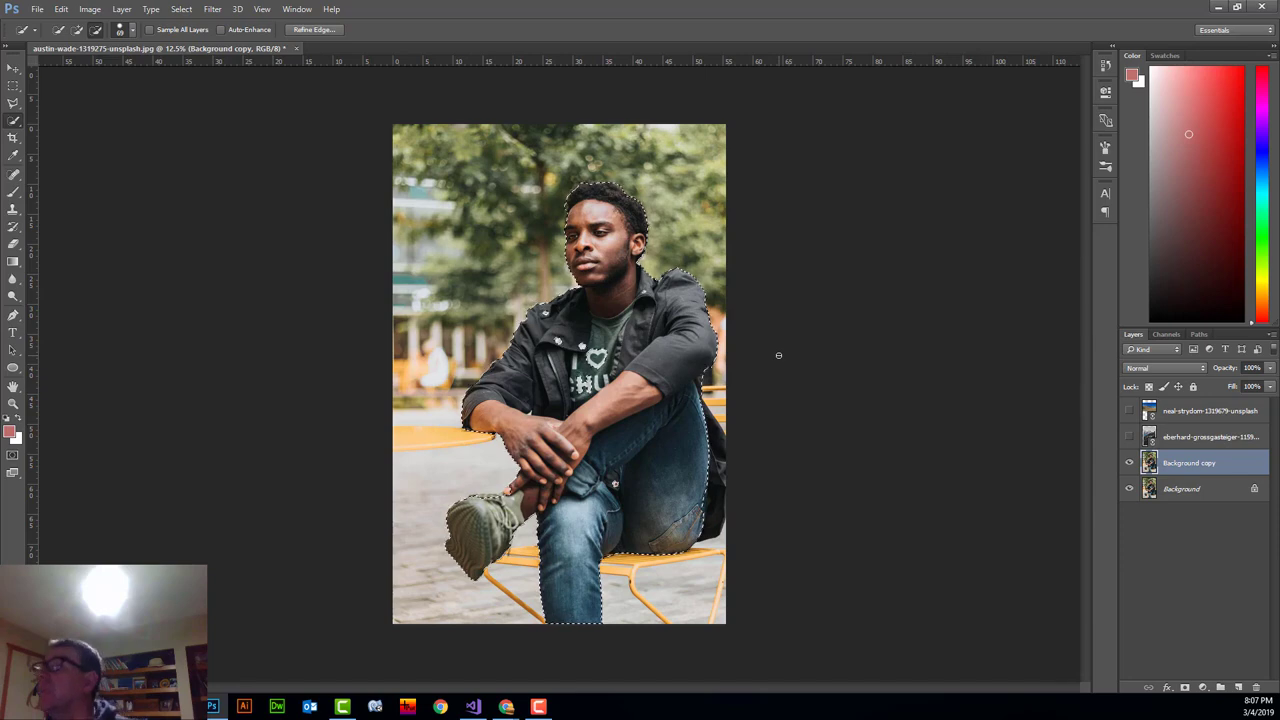
Show the mountain photo layer and add a layer mask to it from the selection of the man.
{"action": "left_click", "coordinate": [1129, 437]}
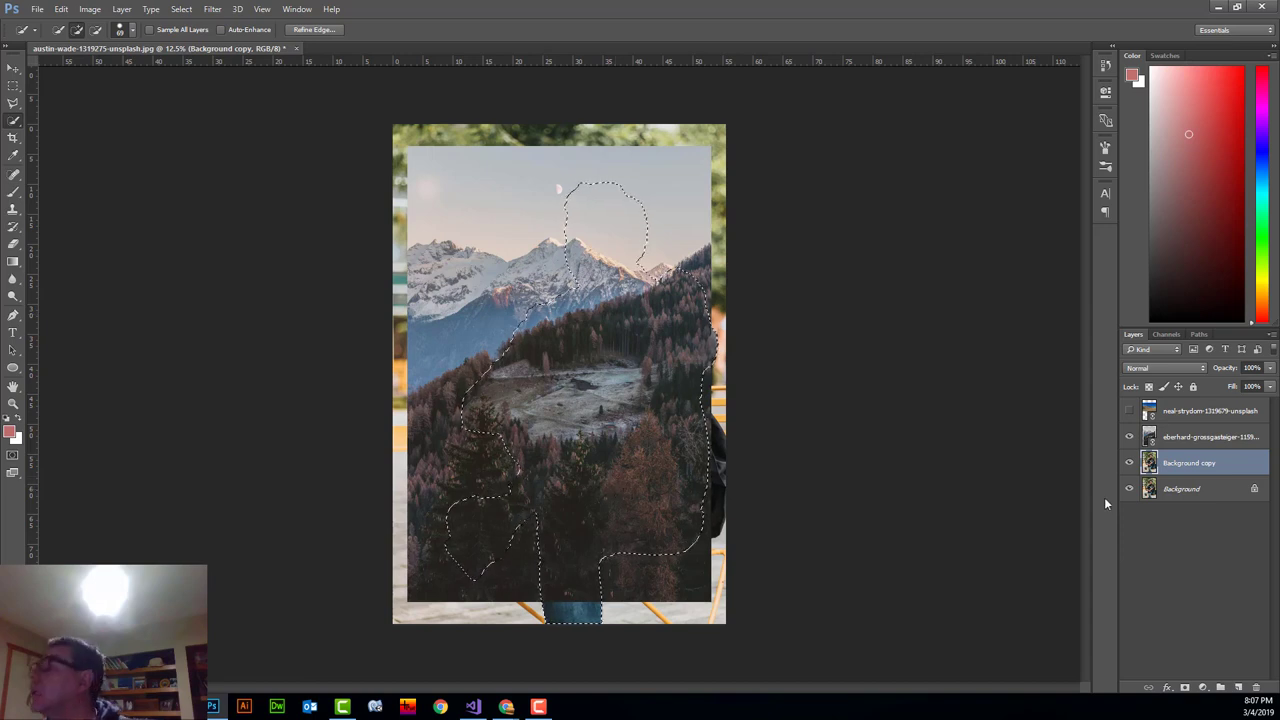
{"action": "left_click", "coordinate": [1192, 440]}
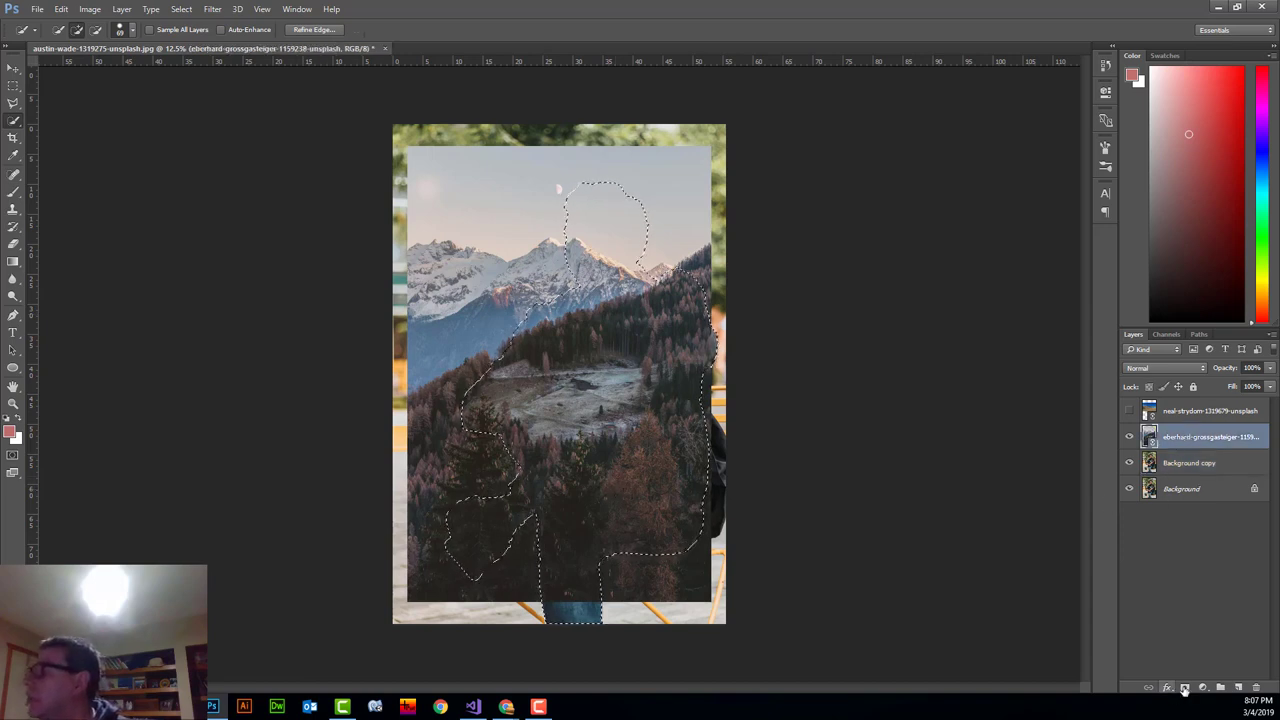
{"action": "left_click", "coordinate": [1184, 690]}
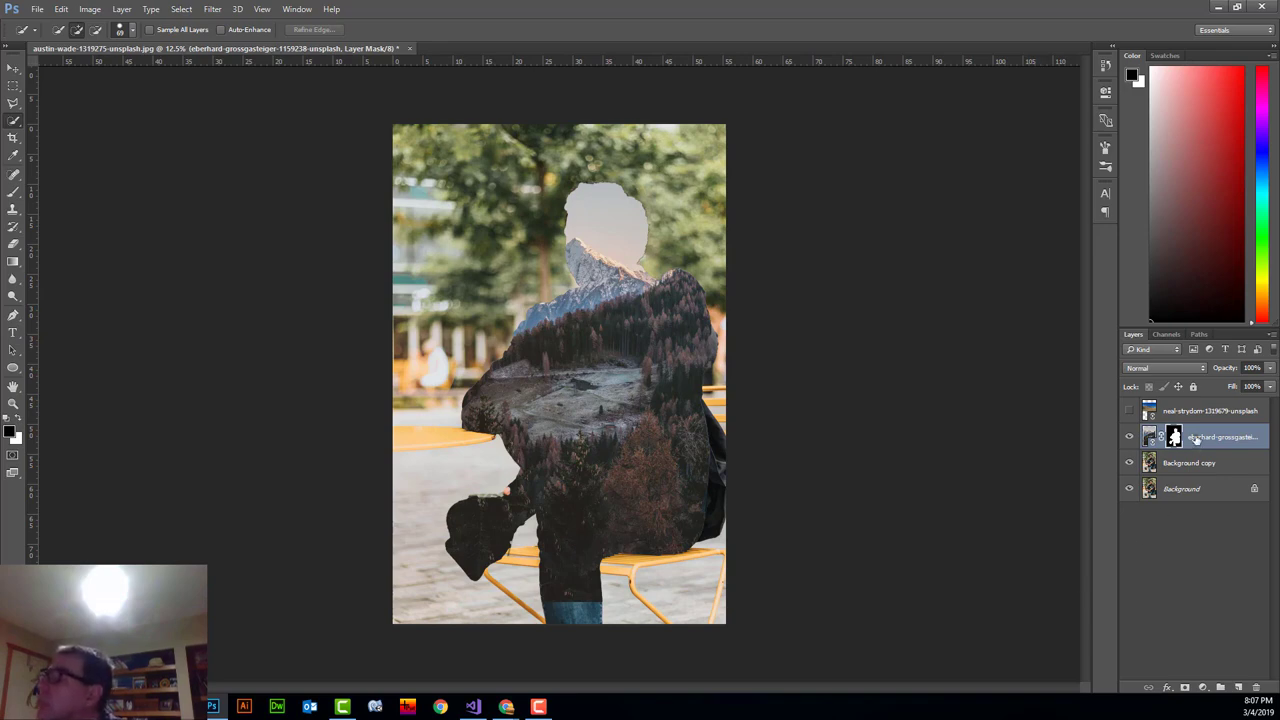
Try the blending modes from Dissolve through Difference on the masked mountain photo layer, and set it to Lighten.
{"action": "left_click", "coordinate": [1139, 369]}
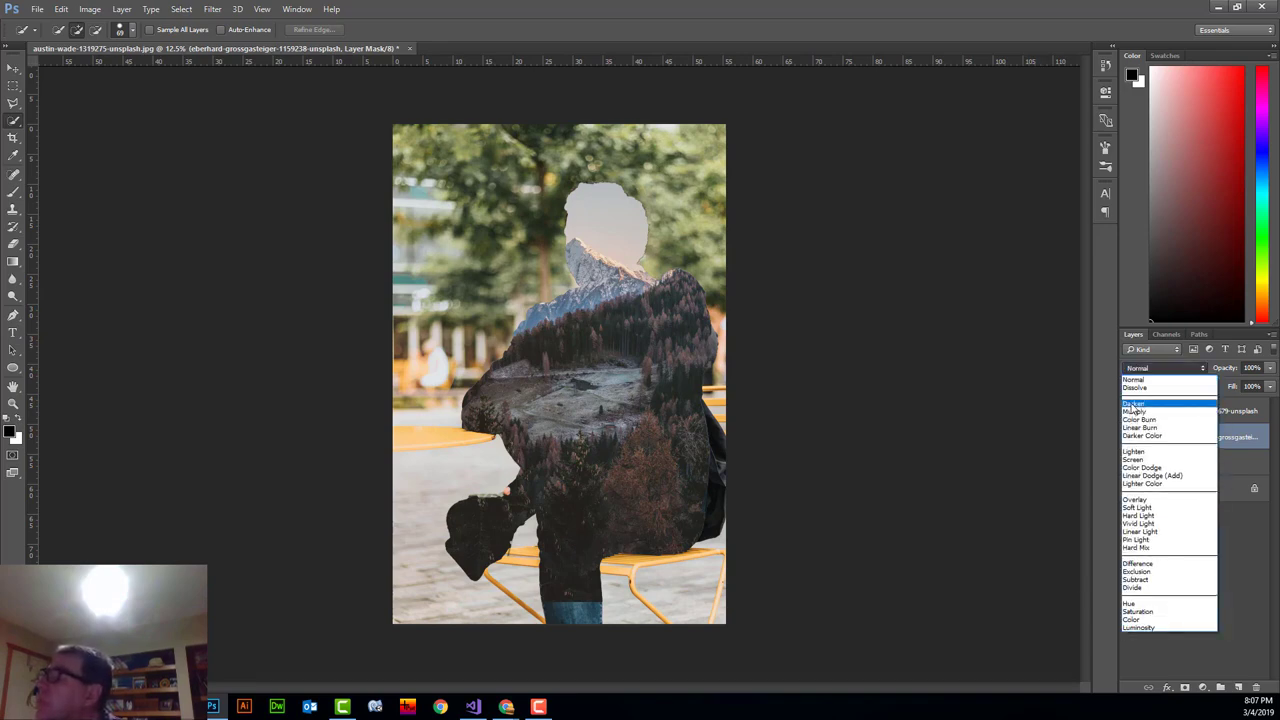
{"action": "left_click", "coordinate": [1135, 387]}
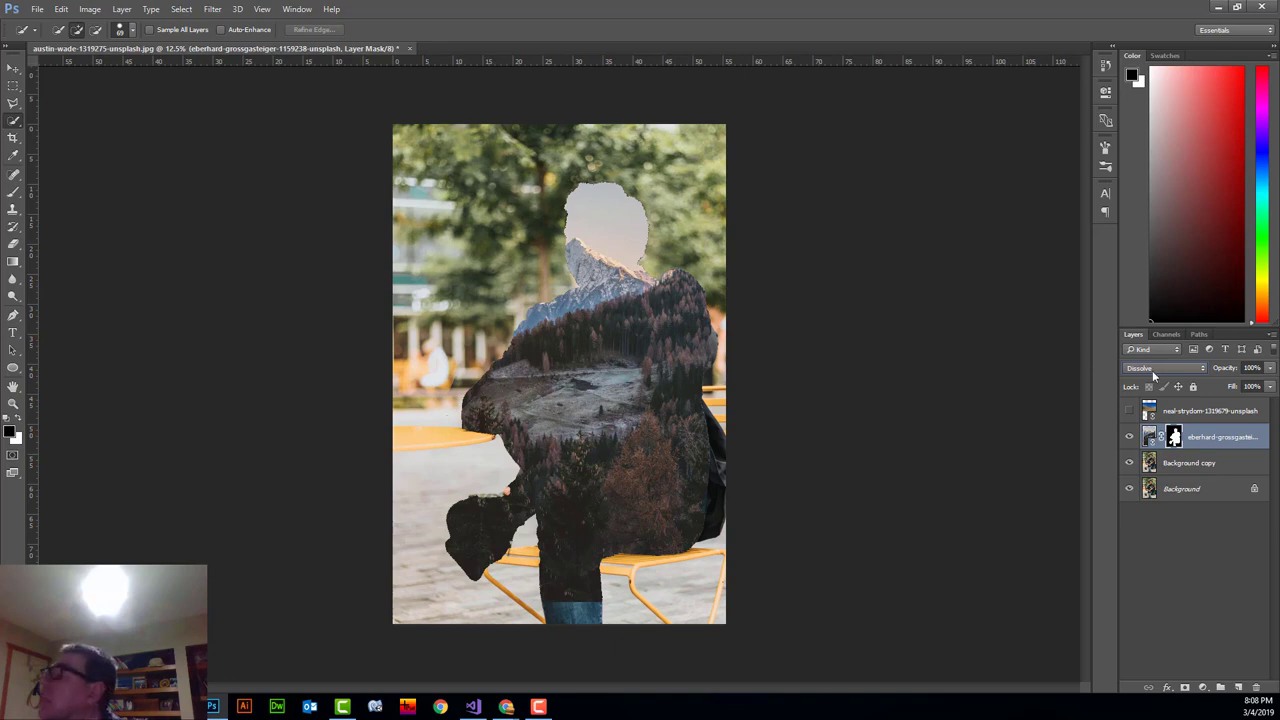
{"action": "scroll", "coordinate": [1153, 372], "scroll_direction": "down", "scroll_amount": 1}
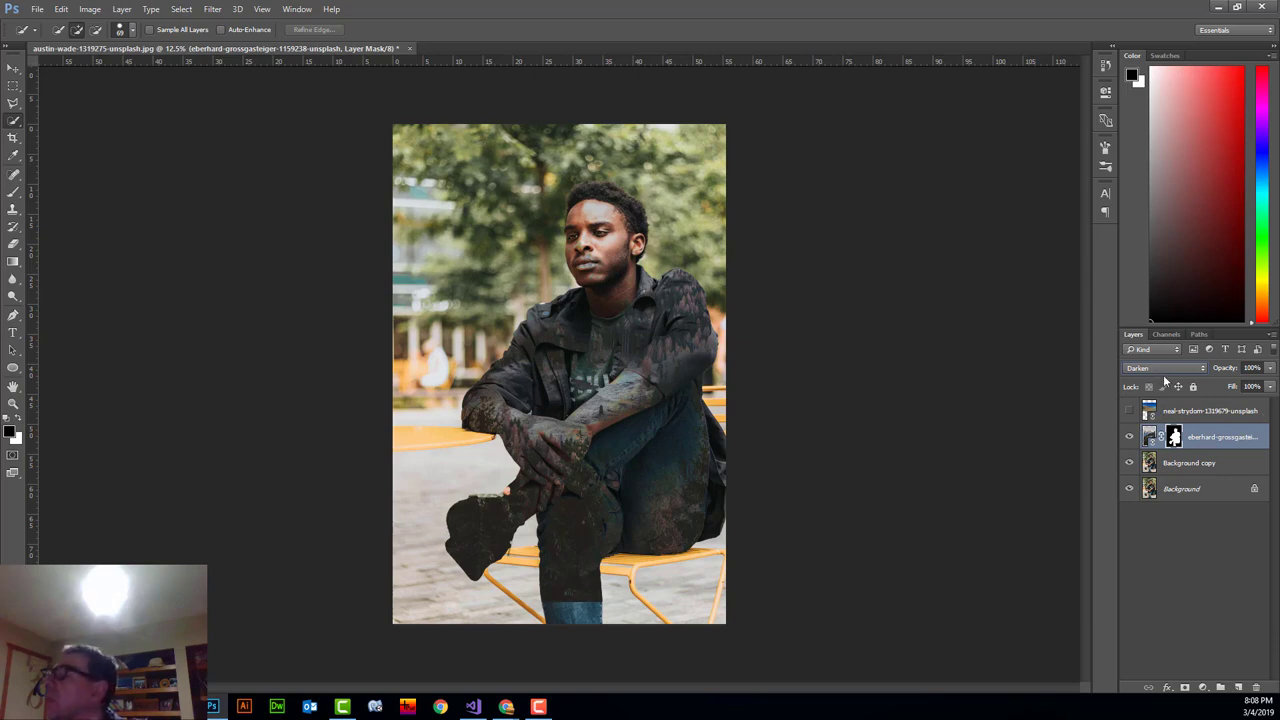
{"action": "scroll", "coordinate": [1157, 370], "scroll_direction": "down", "scroll_amount": 2}
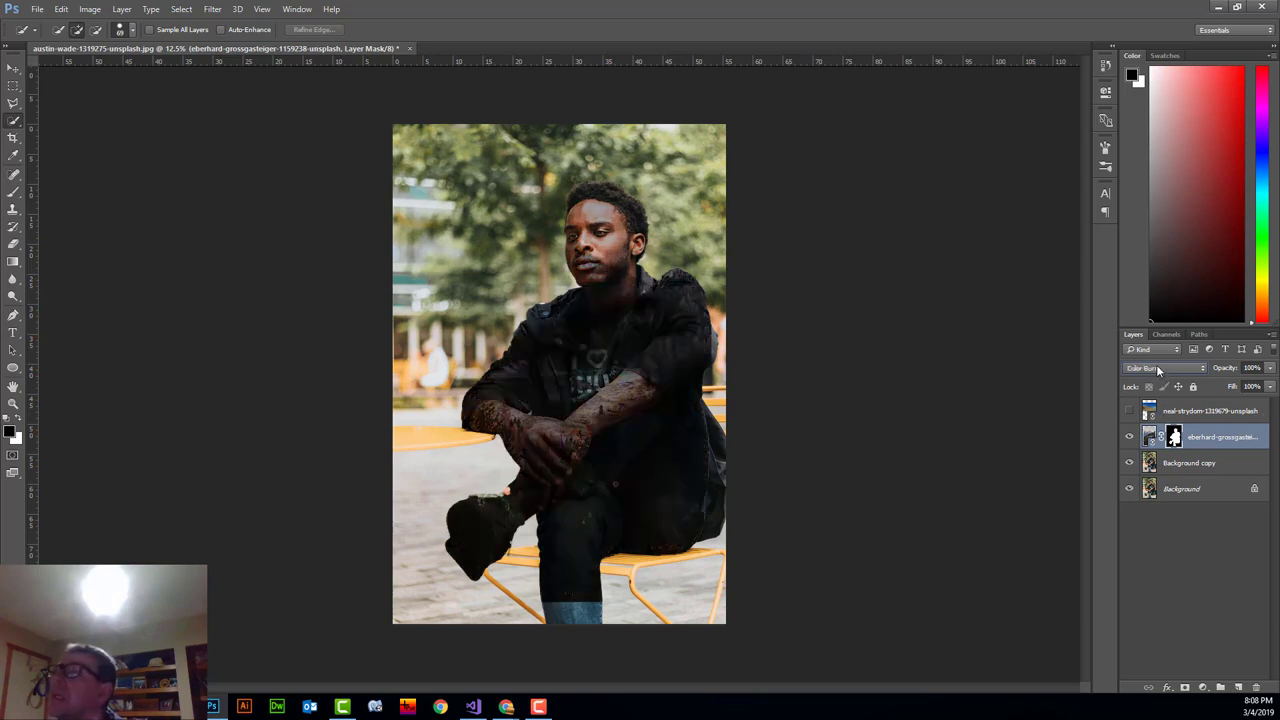
{"action": "scroll", "coordinate": [1157, 370], "scroll_direction": "down", "scroll_amount": 2}
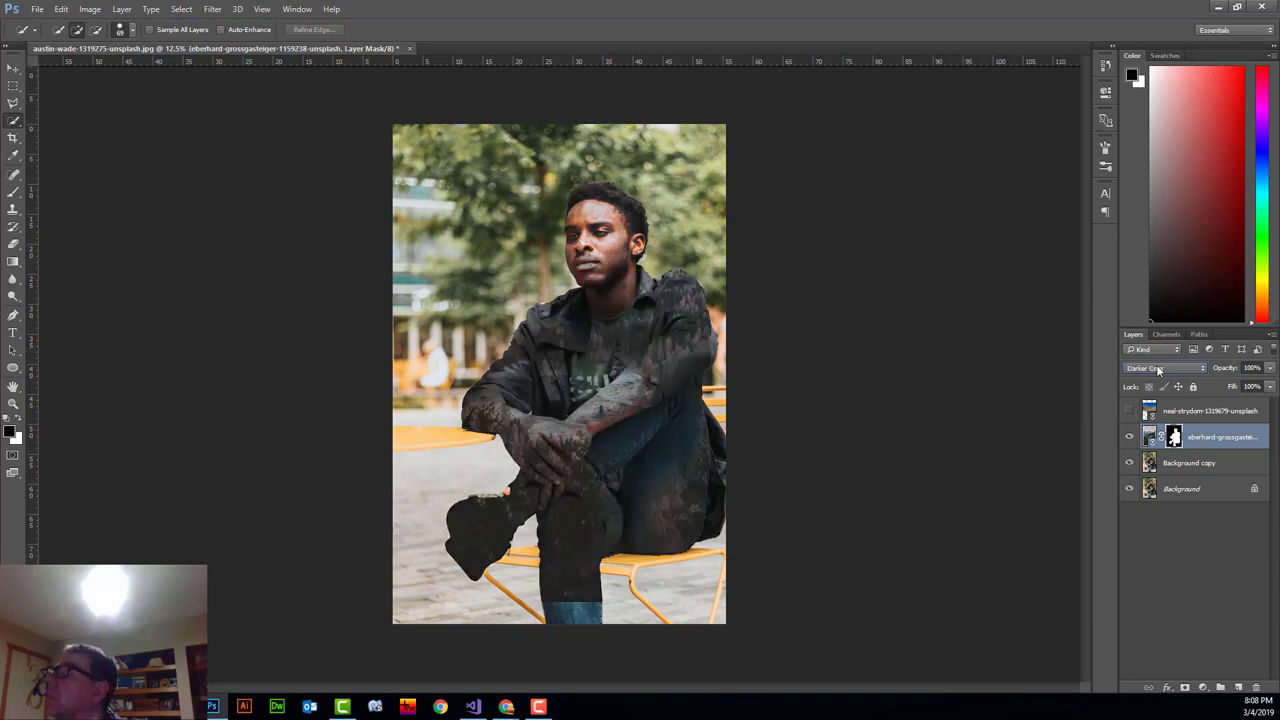
{"action": "scroll", "coordinate": [1152, 368], "scroll_direction": "down", "scroll_amount": 1}
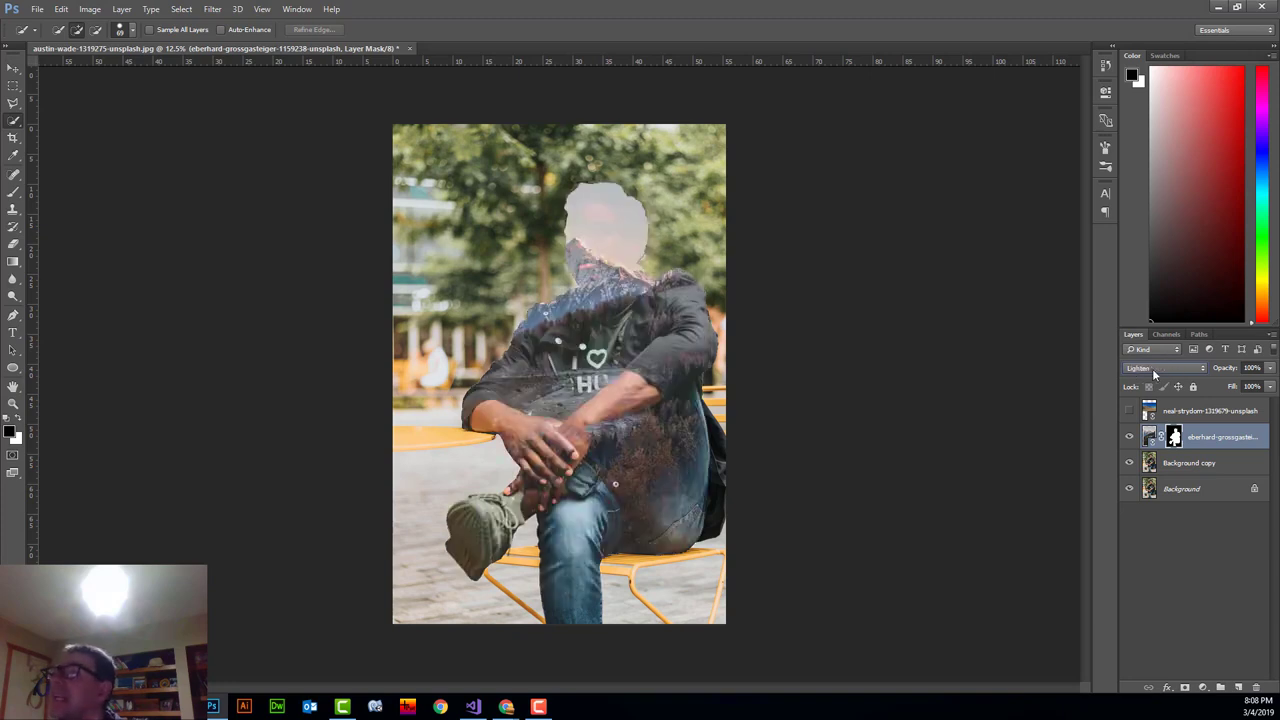
{"action": "scroll", "coordinate": [1152, 368], "scroll_direction": "down", "scroll_amount": 1}
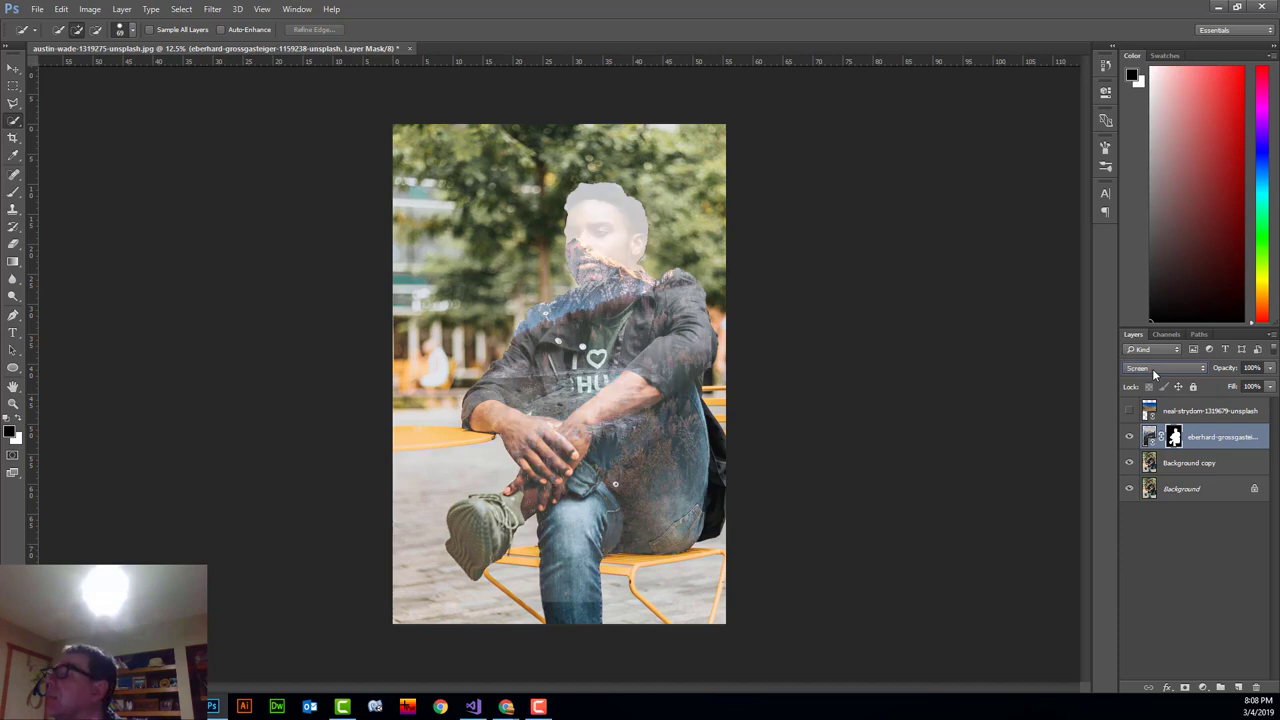
{"action": "scroll", "coordinate": [1154, 373], "scroll_direction": "down", "scroll_amount": 1}
{"action": "scroll", "coordinate": [1154, 373], "scroll_direction": "down", "scroll_amount": 2}
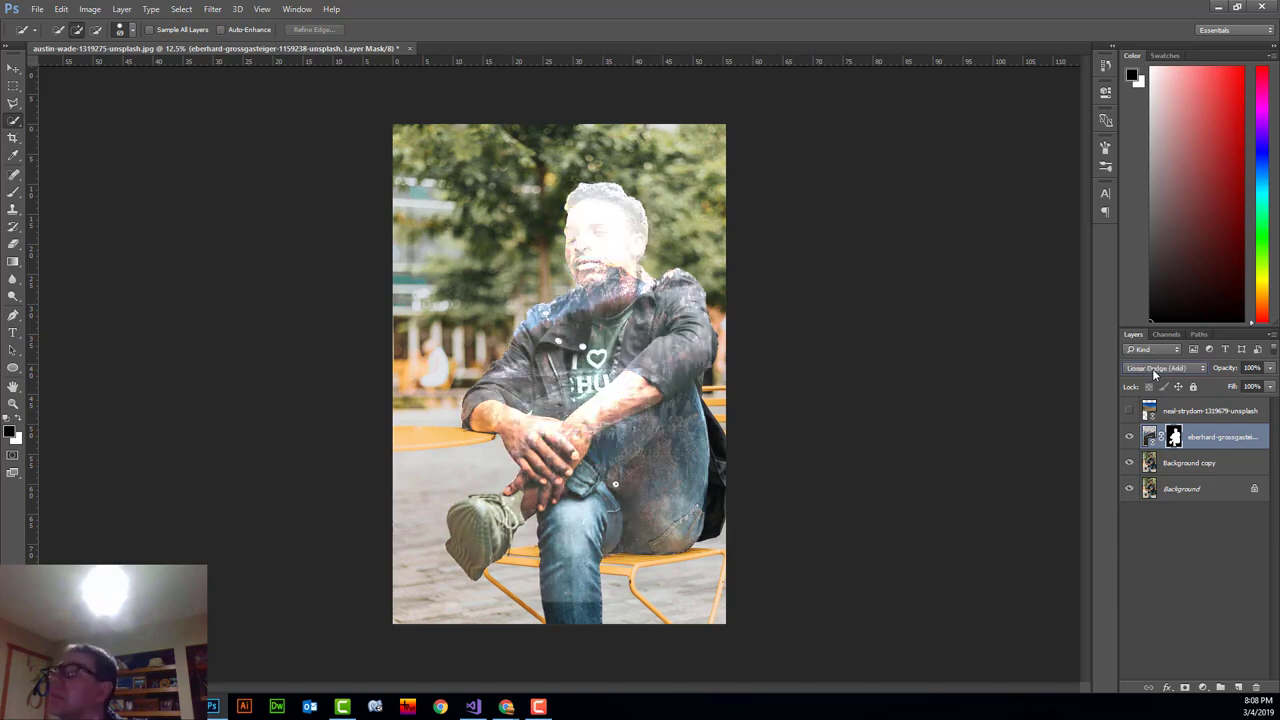
{"action": "scroll", "coordinate": [1154, 373], "scroll_direction": "down", "scroll_amount": 1}
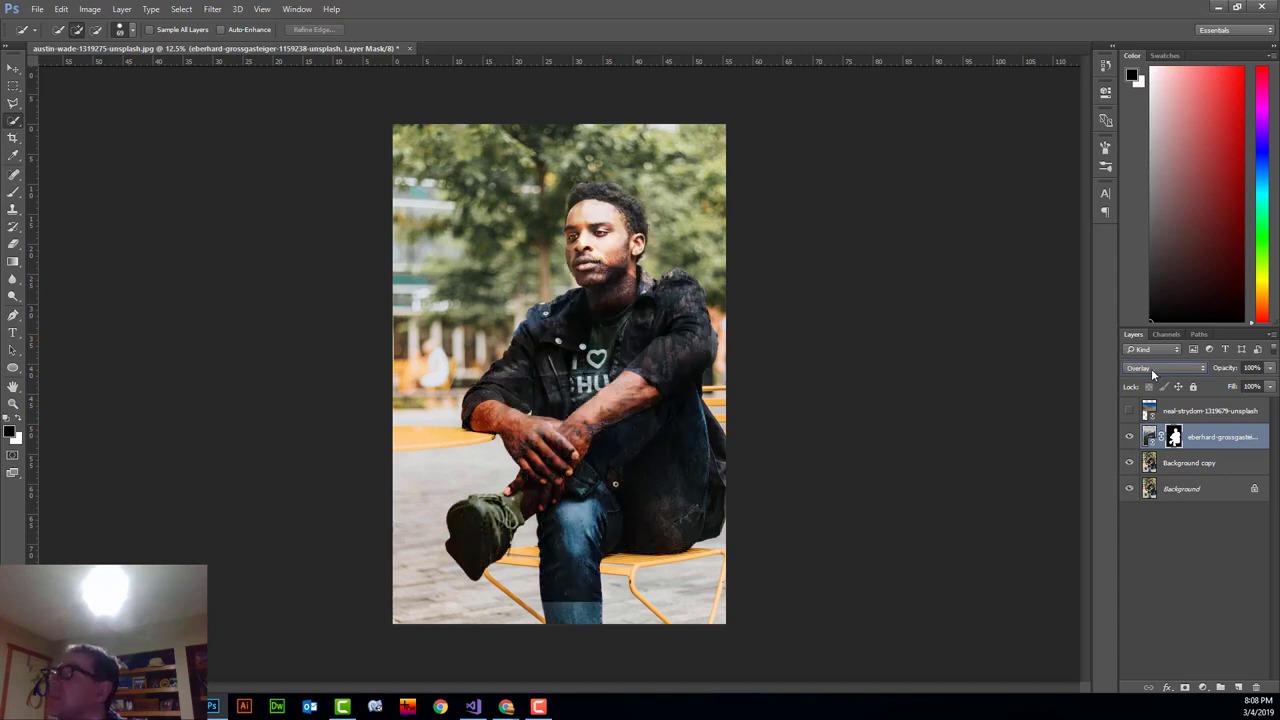
{"action": "scroll", "coordinate": [1153, 373], "scroll_direction": "down", "scroll_amount": 1}
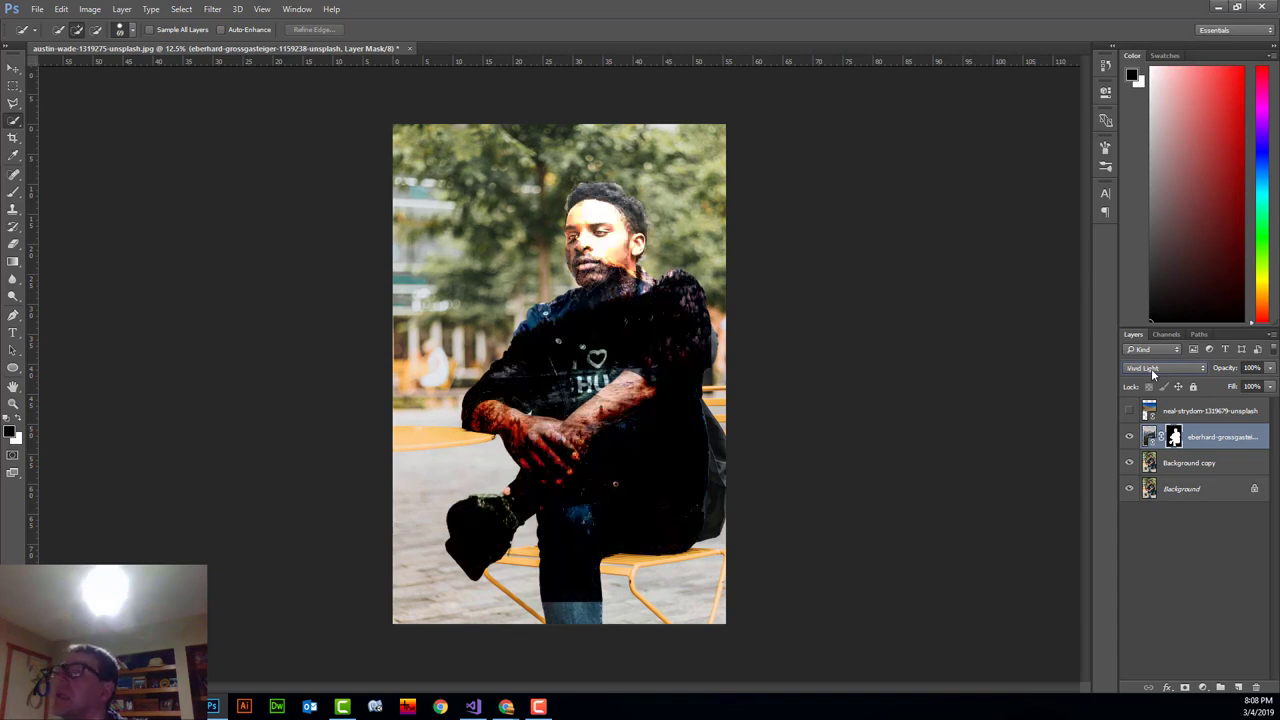
{"action": "scroll", "coordinate": [1151, 368], "scroll_direction": "down", "scroll_amount": 1}
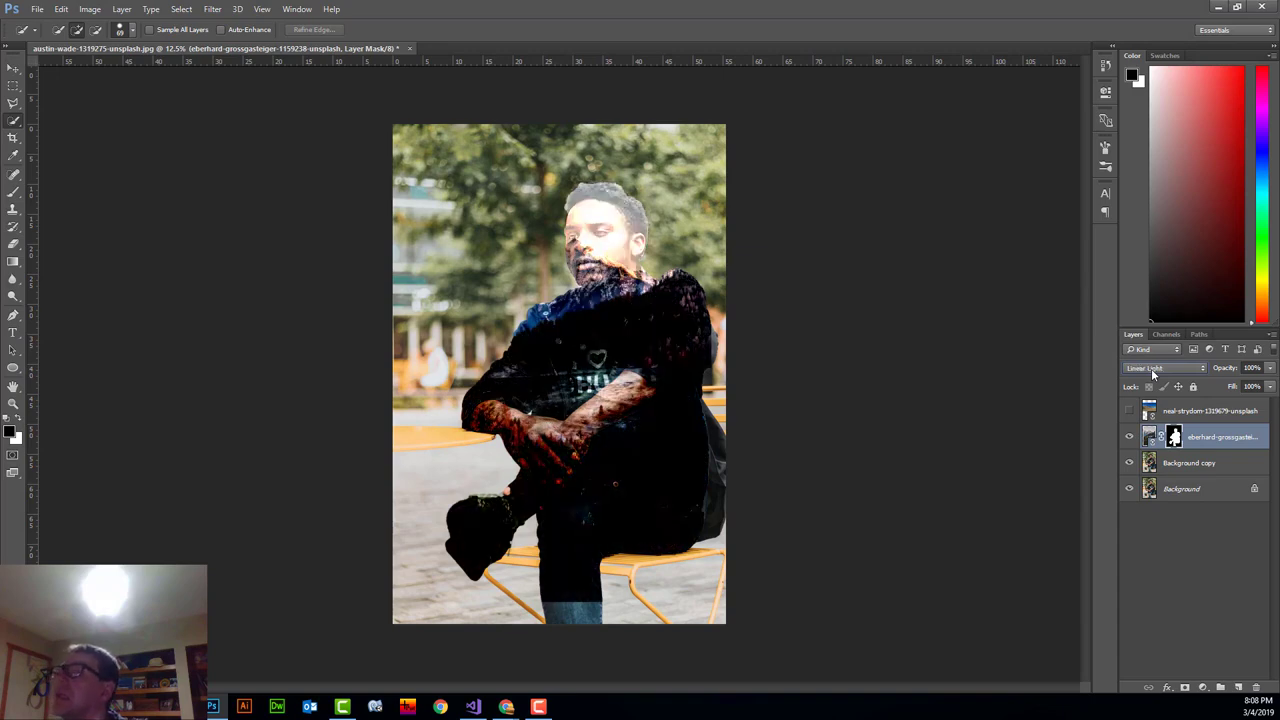
{"action": "scroll", "coordinate": [1153, 373], "scroll_direction": "down", "scroll_amount": 1}
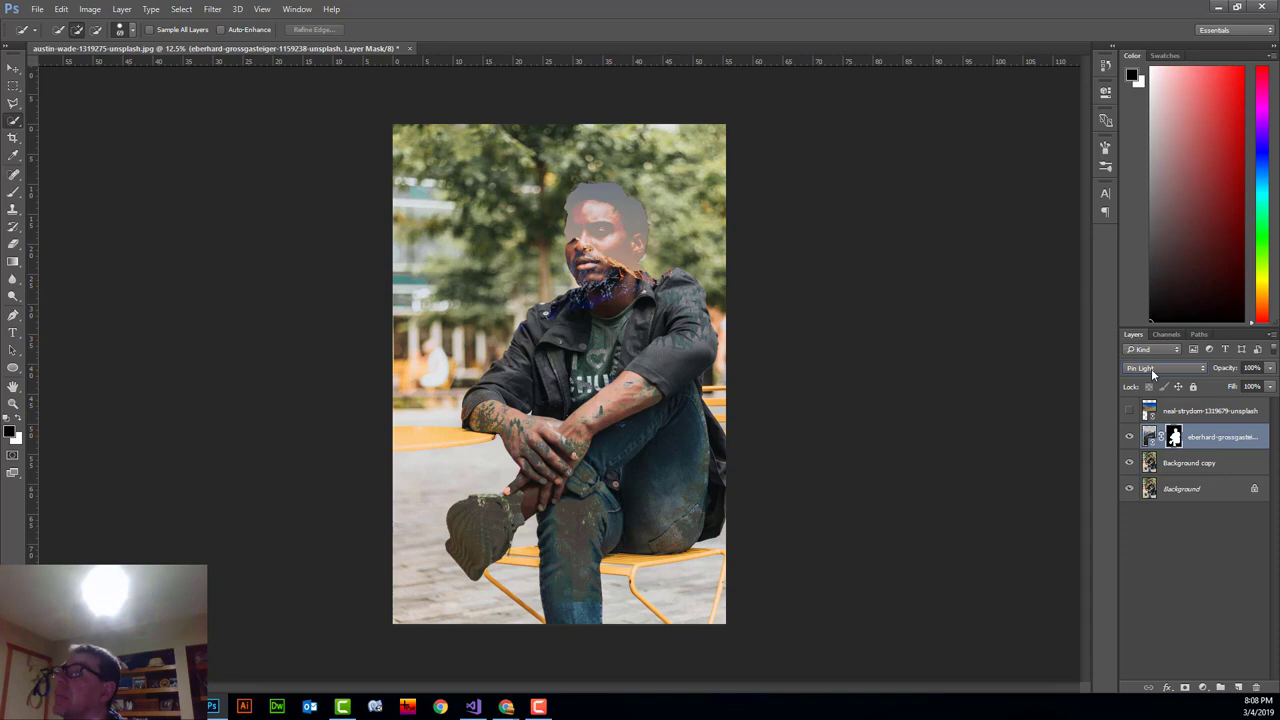
{"action": "scroll", "coordinate": [1151, 368], "scroll_direction": "down", "scroll_amount": 1}
{"action": "scroll", "coordinate": [1151, 368], "scroll_direction": "down", "scroll_amount": 1}
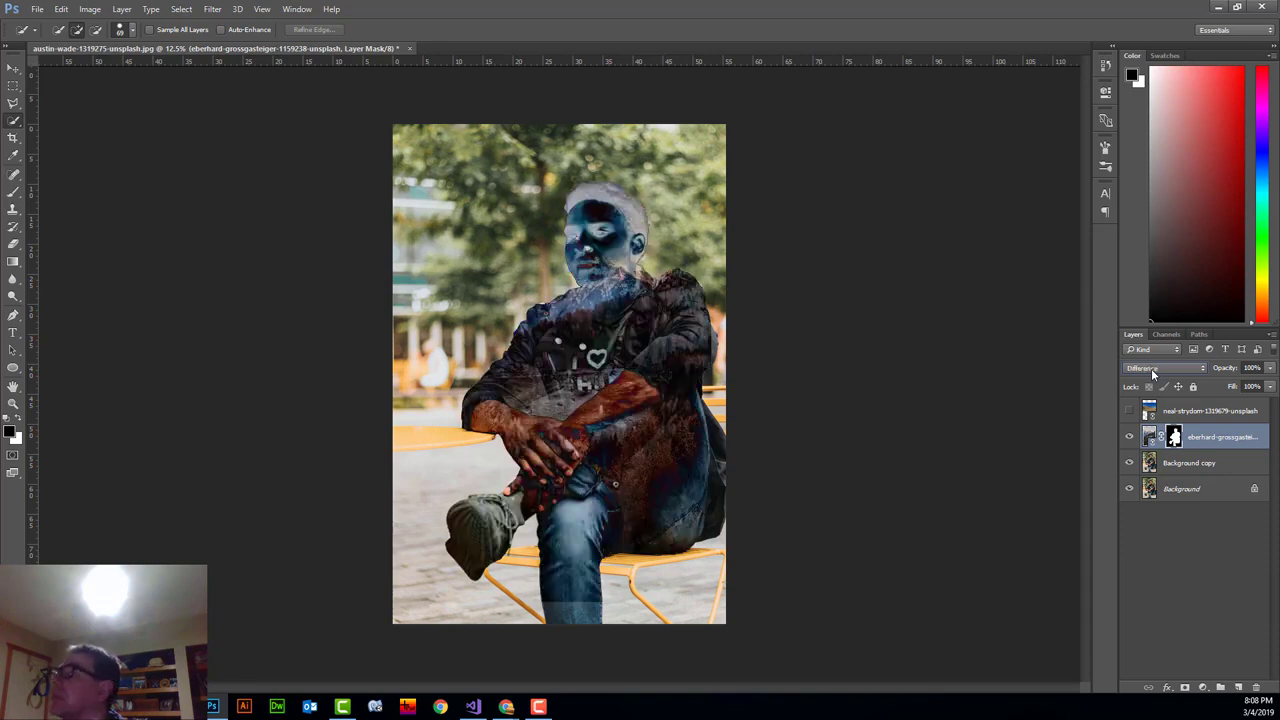
{"action": "left_click", "coordinate": [1153, 372]}
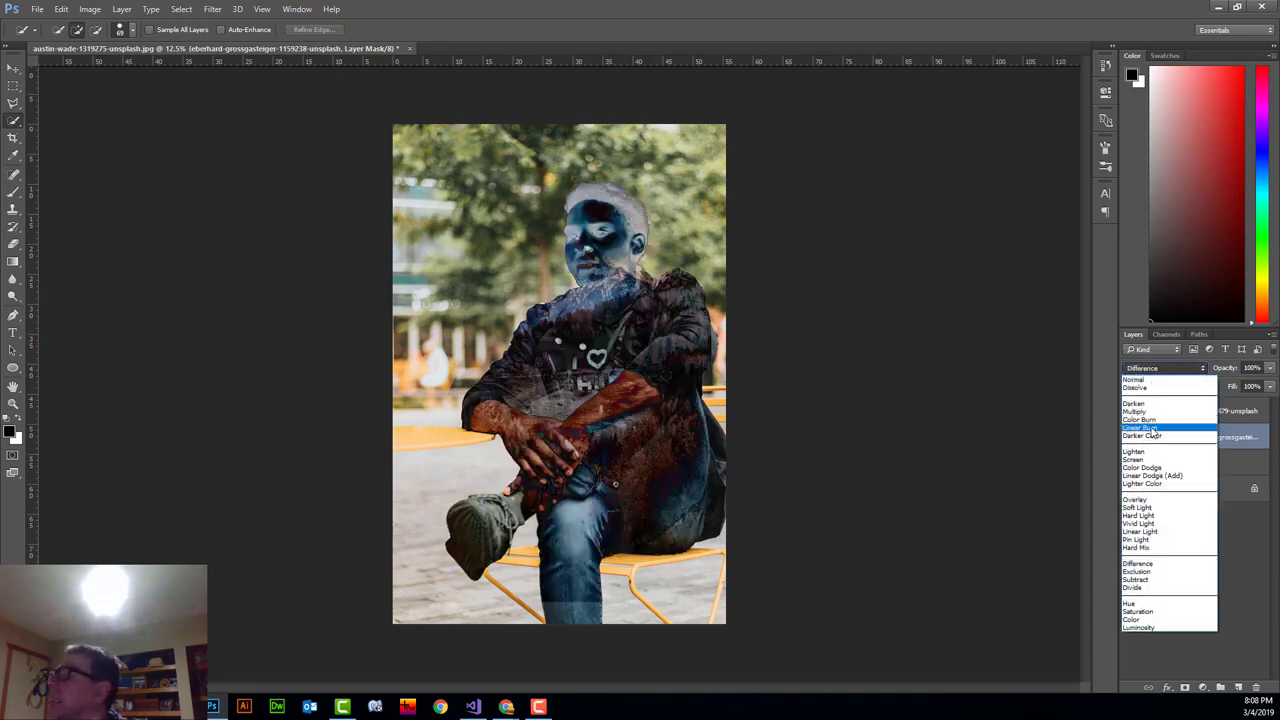
{"action": "left_click", "coordinate": [1150, 452]}
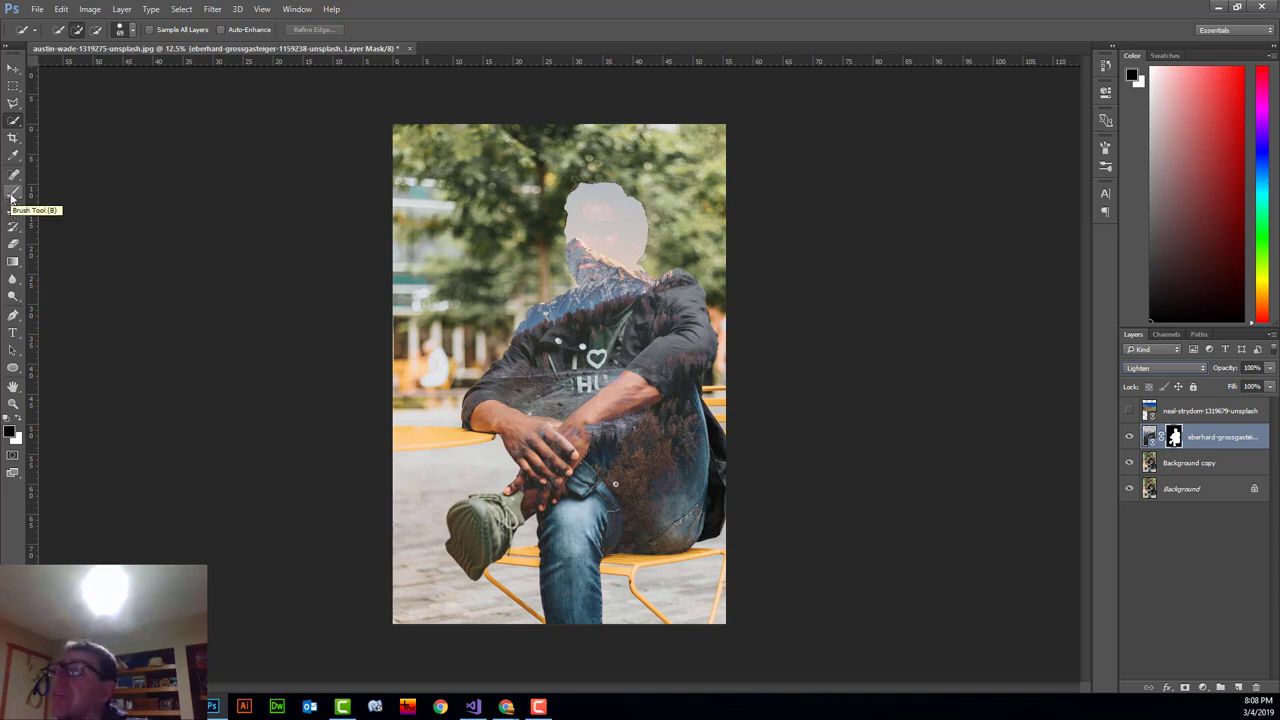
Take the Brush tool and replace the current brush presets with the default brushes.
{"action": "left_click", "coordinate": [12, 198]}
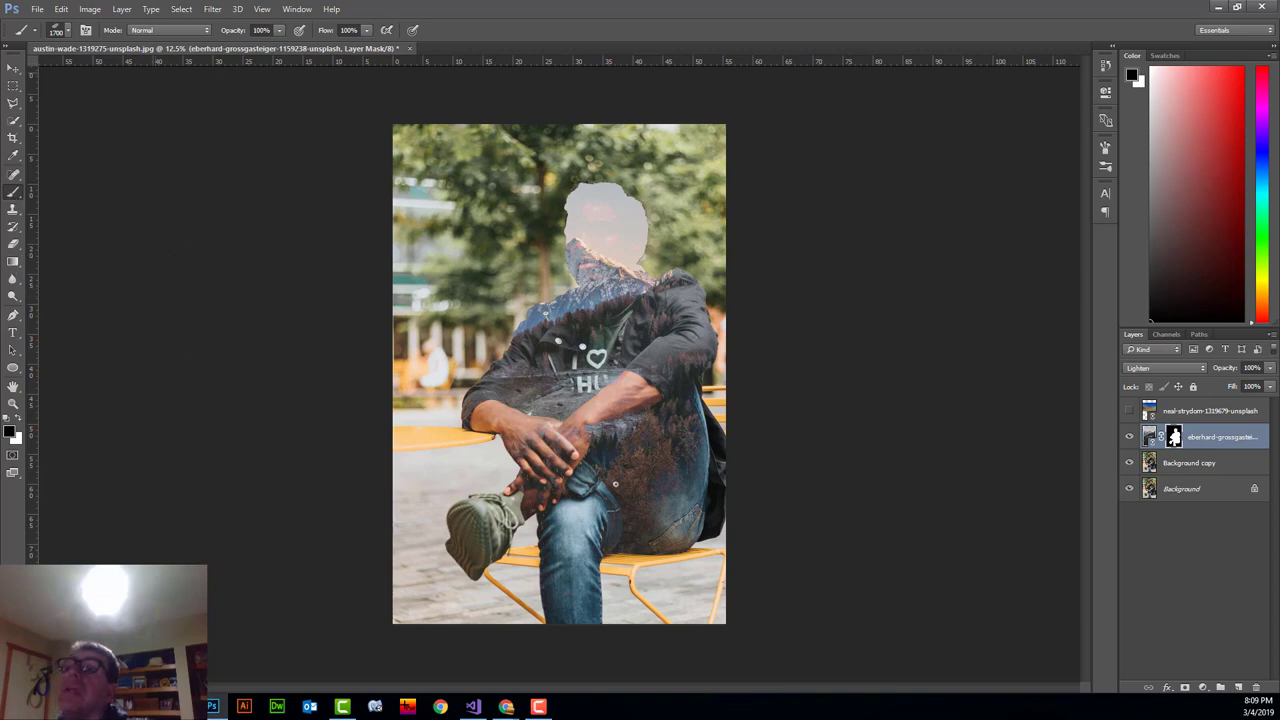
{"action": "left_click", "coordinate": [69, 32]}
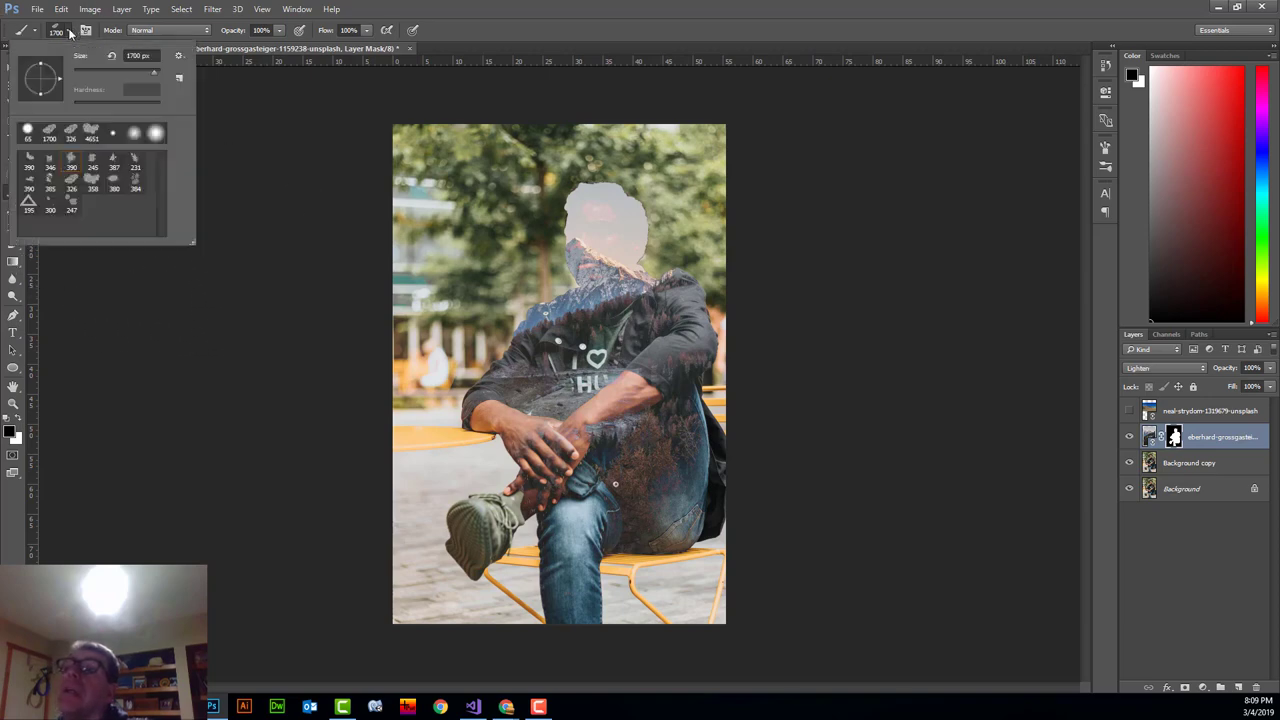
{"action": "left_click", "coordinate": [178, 55]}
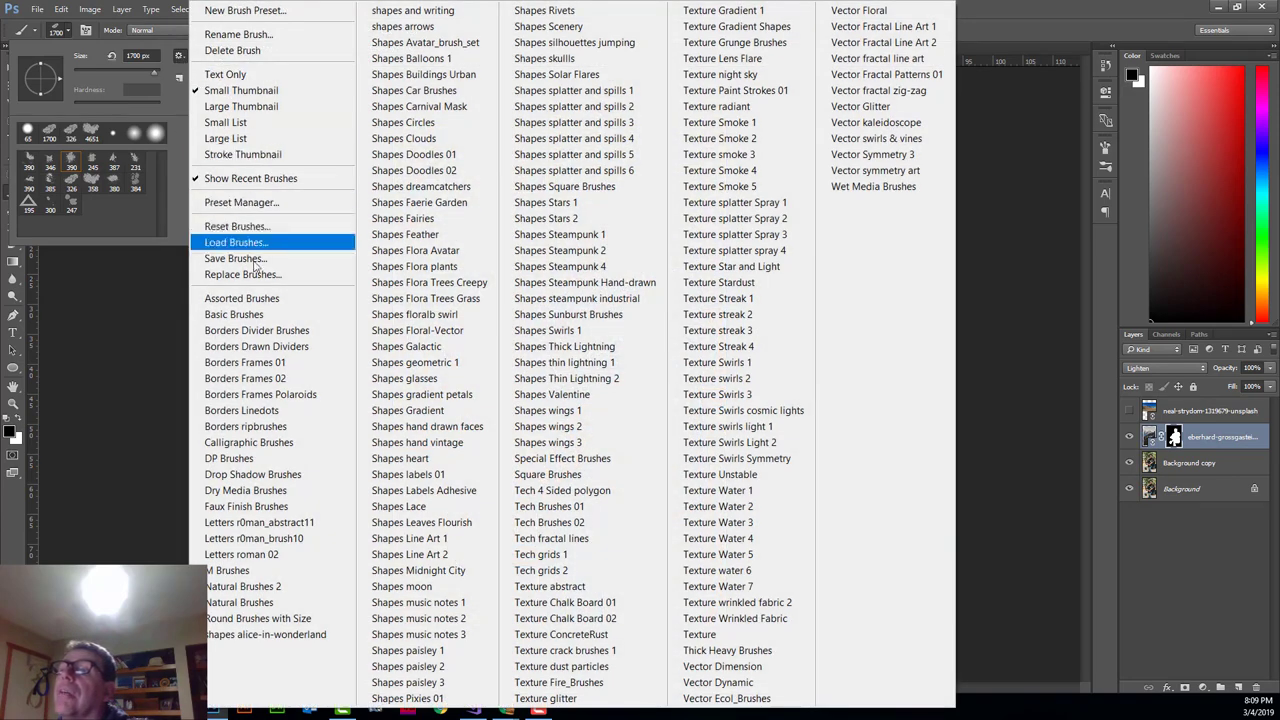
{"action": "left_click", "coordinate": [246, 228]}
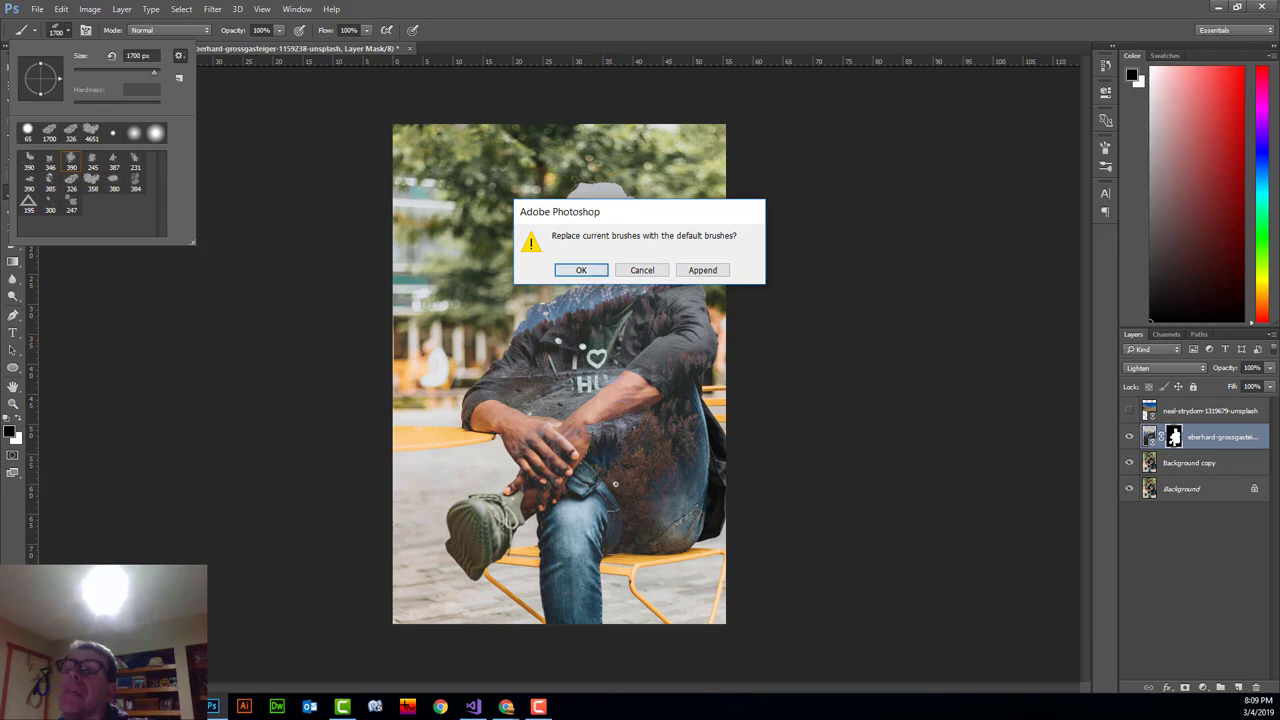
{"action": "left_click", "coordinate": [581, 271]}
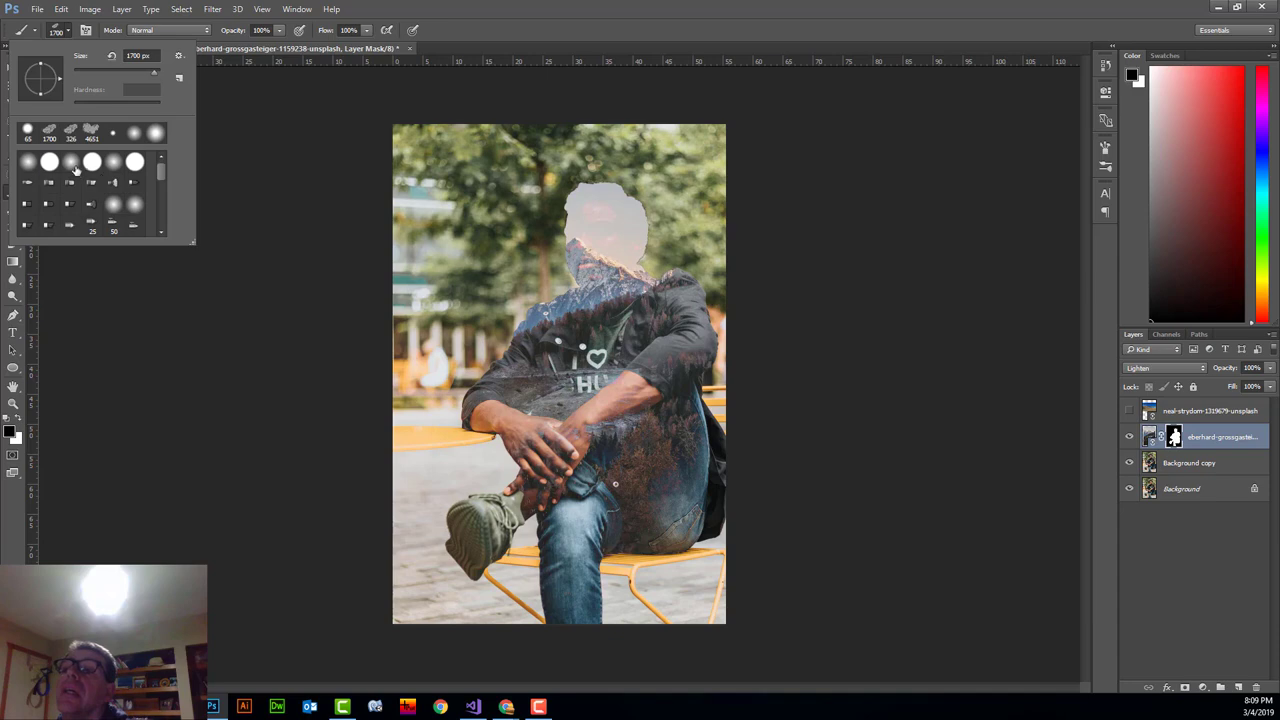
Choose a round default brush and set its hardness to 0%.
{"action": "left_click", "coordinate": [93, 162]}
{"action": "left_click_drag", "start_coordinate": [160, 103], "coordinate": [73, 103]}
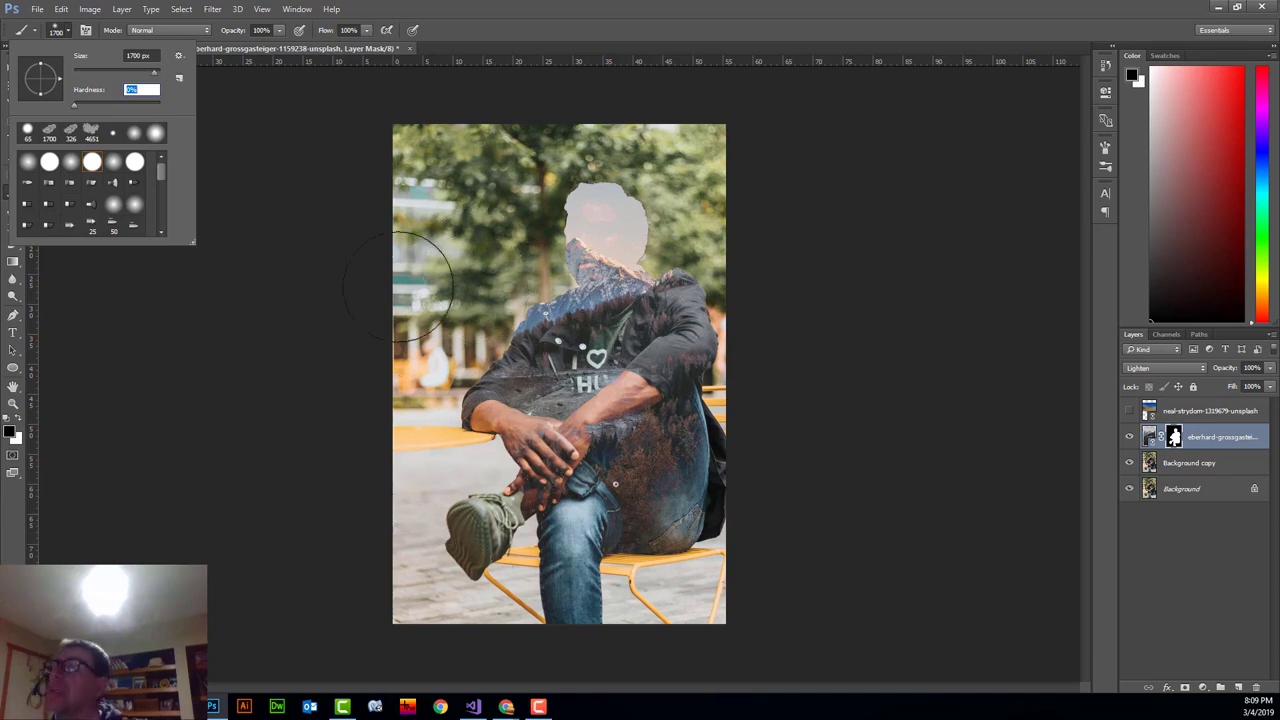
{"action": "key", "text": "Return"}
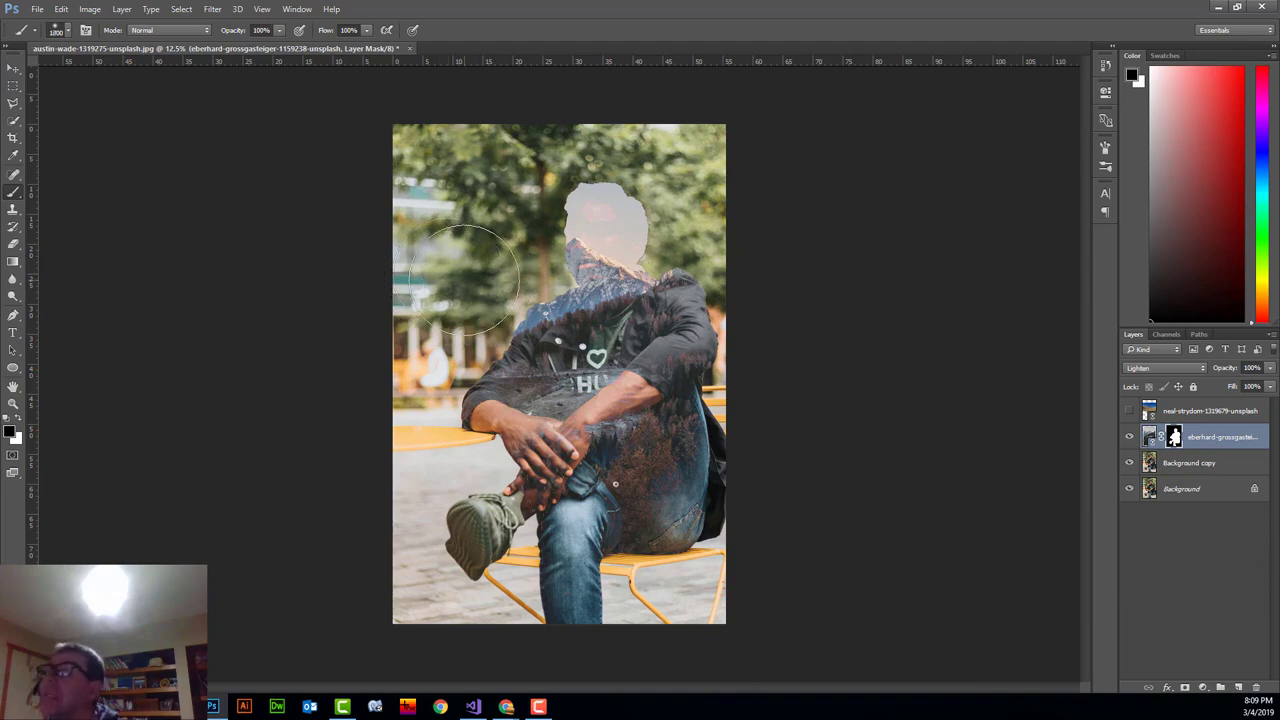
Enlarge the brush to 3300 px and paint black on the mountain layer's mask over the man's lower body, arms and legs.
{"action": "key", "text": "bracketright"}
{"action": "key", "text": "bracketright"}
{"action": "key", "text": "bracketright"}
{"action": "key", "text": "bracketright"}
{"action": "key", "text": "bracketright"}
{"action": "key", "text": "bracketright"}
{"action": "key", "text": "bracketright"}
{"action": "key", "text": "bracketright"}
{"action": "key", "text": "bracketright"}
{"action": "key", "text": "bracketright"}
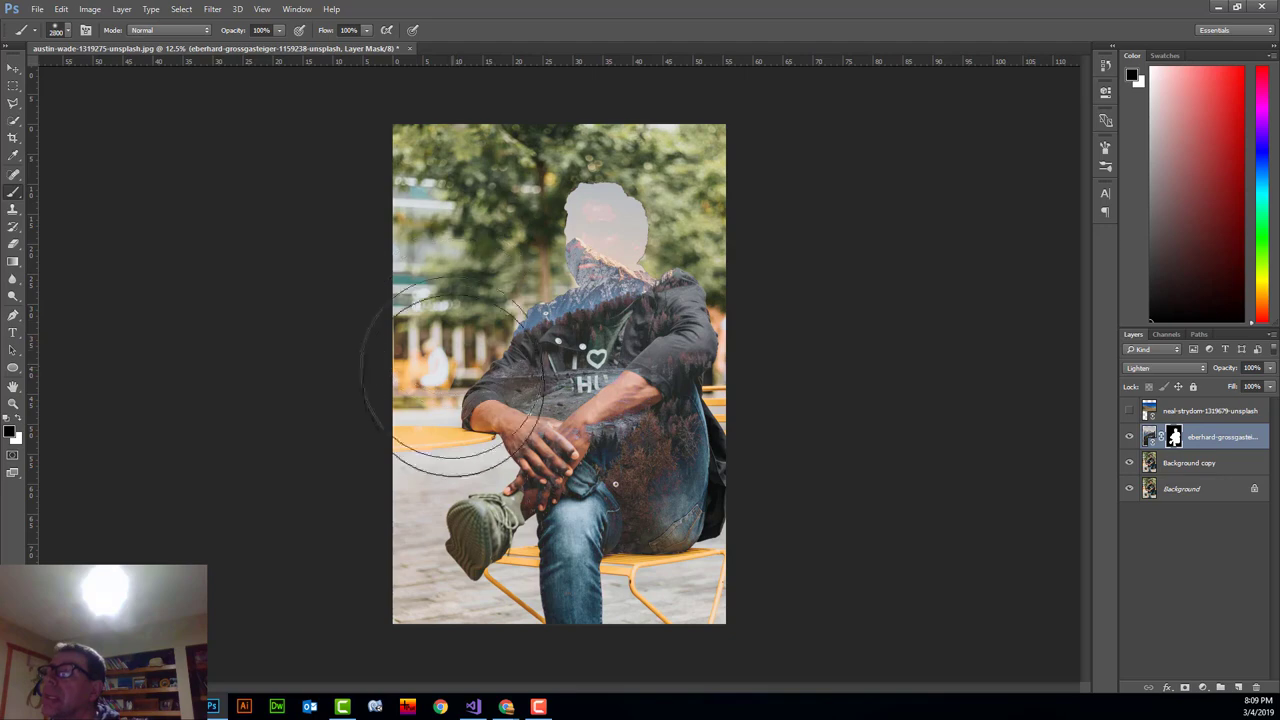
{"action": "key", "text": "bracketright"}
{"action": "key", "text": "bracketright"}
{"action": "key", "text": "bracketright"}
{"action": "key", "text": "bracketright"}
{"action": "key", "text": "bracketright"}
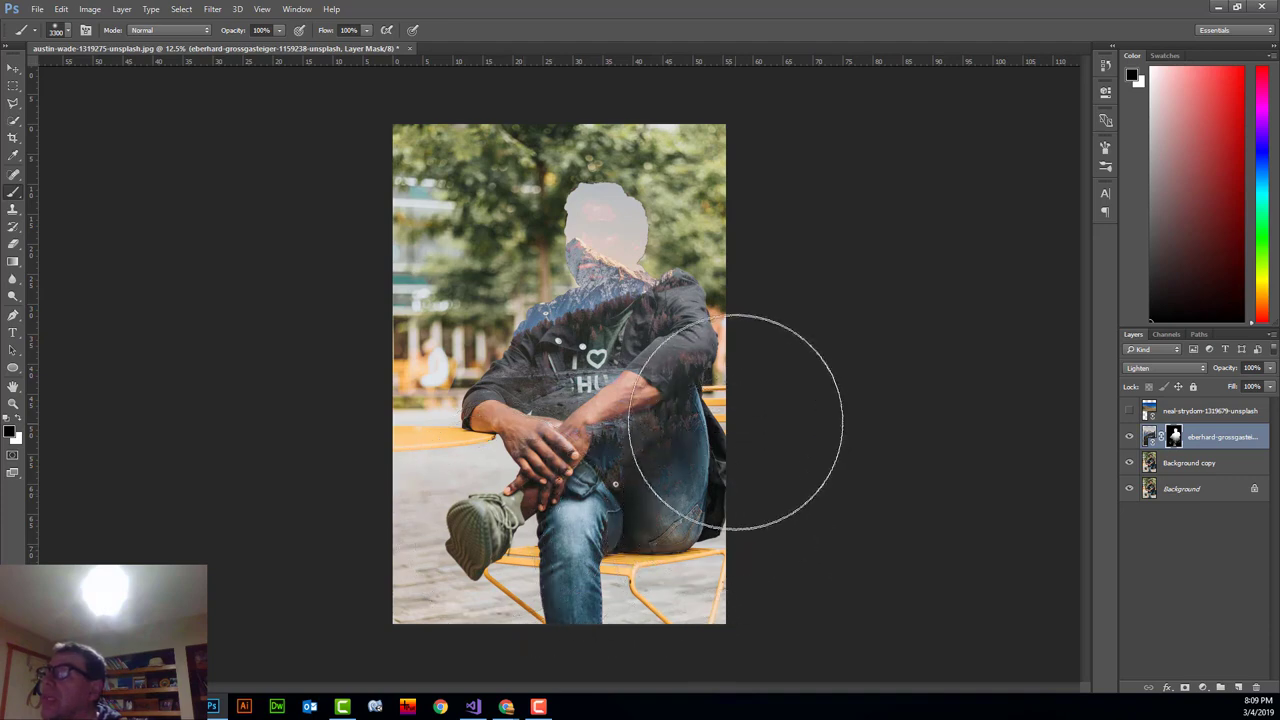
{"action": "mouse_move", "coordinate": [731, 423]}
{"action": "left_mouse_down"}
{"action": "mouse_move", "coordinate": [671, 473]}
{"action": "mouse_move", "coordinate": [627, 477]}
{"action": "mouse_move", "coordinate": [524, 445]}
{"action": "left_mouse_up"}
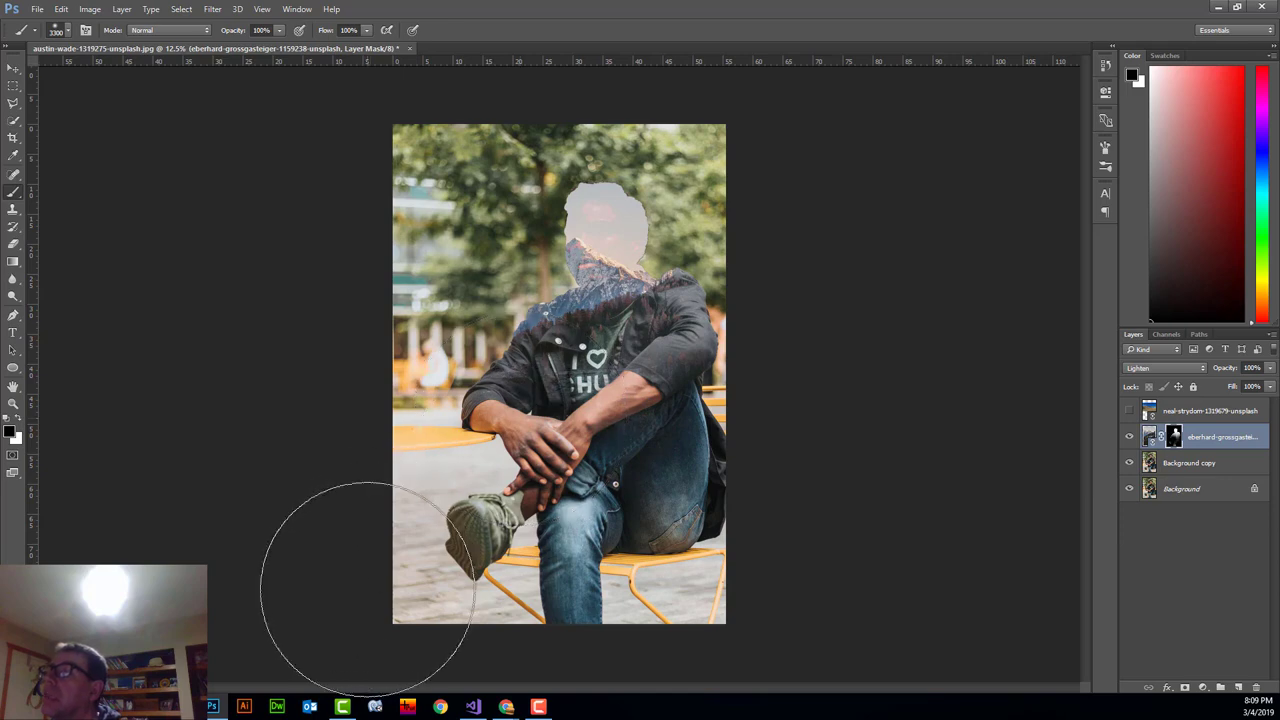
Compare the Normal, Lighten and Dissolve blending modes on the mountain photo layer, and set it to Normal.
{"action": "left_click", "coordinate": [1160, 369]}
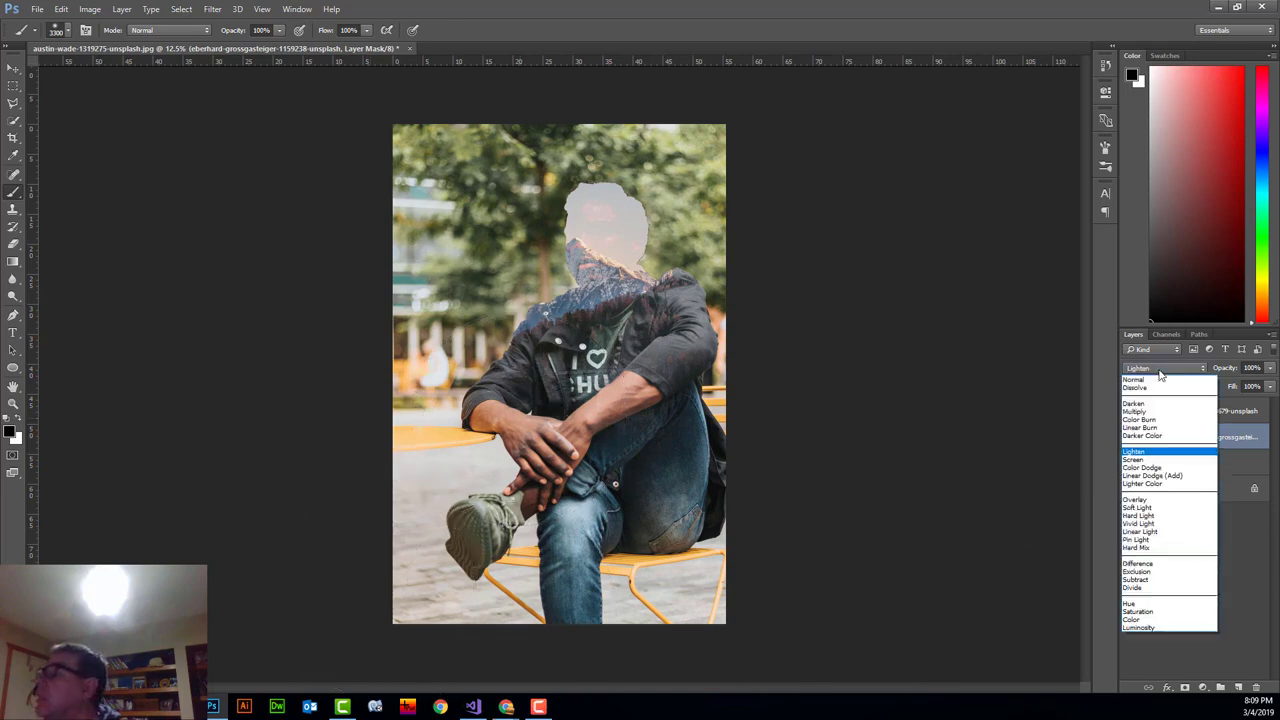
{"action": "left_click", "coordinate": [1150, 385]}
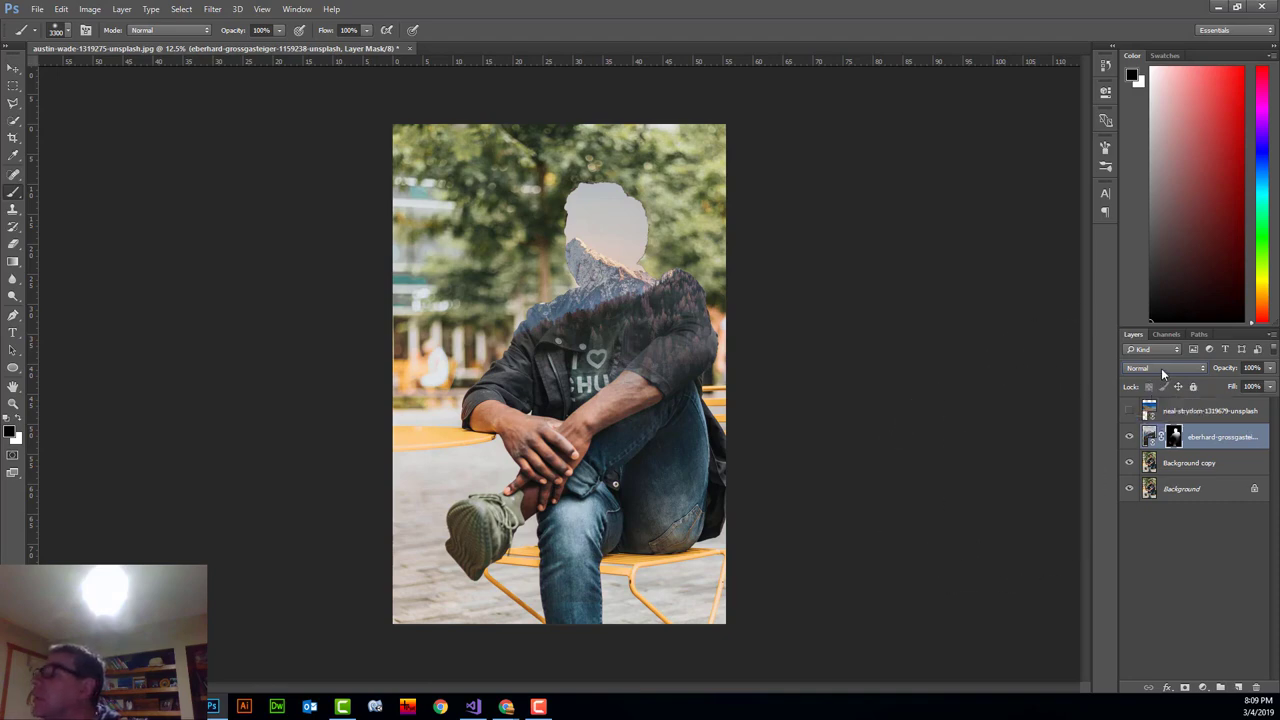
{"action": "left_click", "coordinate": [1161, 368]}
{"action": "left_click", "coordinate": [1157, 458]}
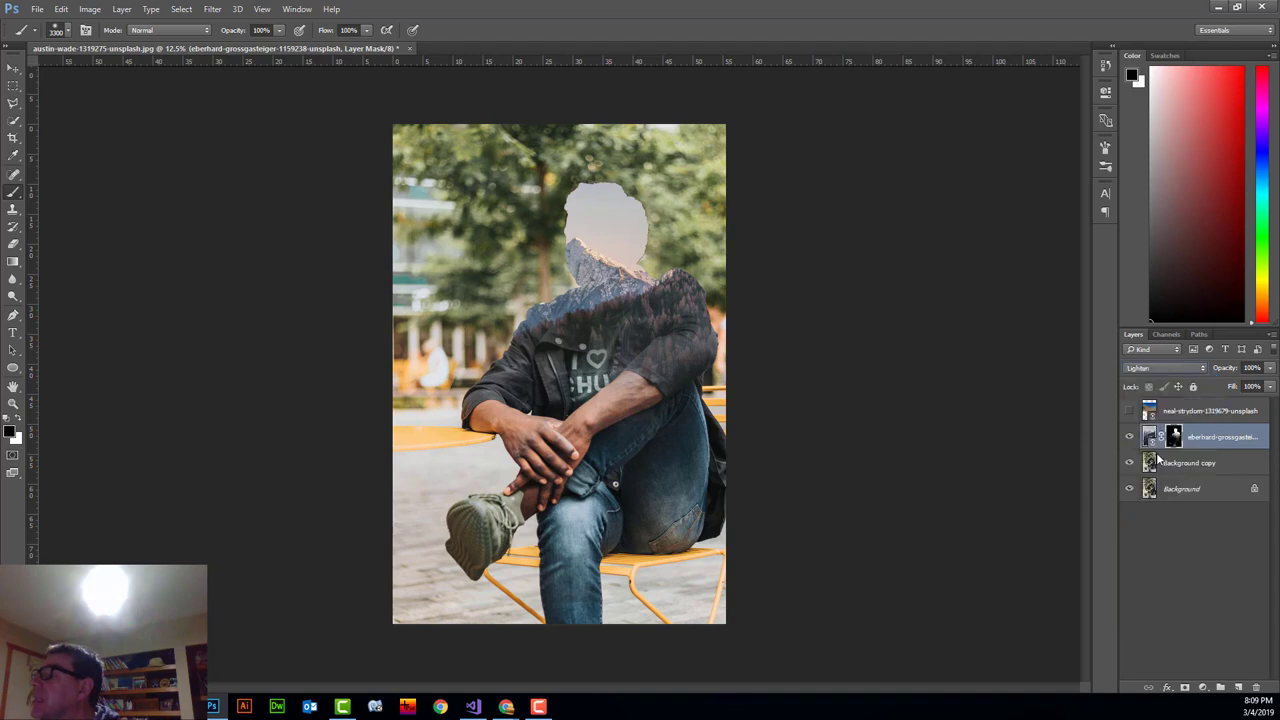
{"action": "left_click", "coordinate": [1165, 370]}
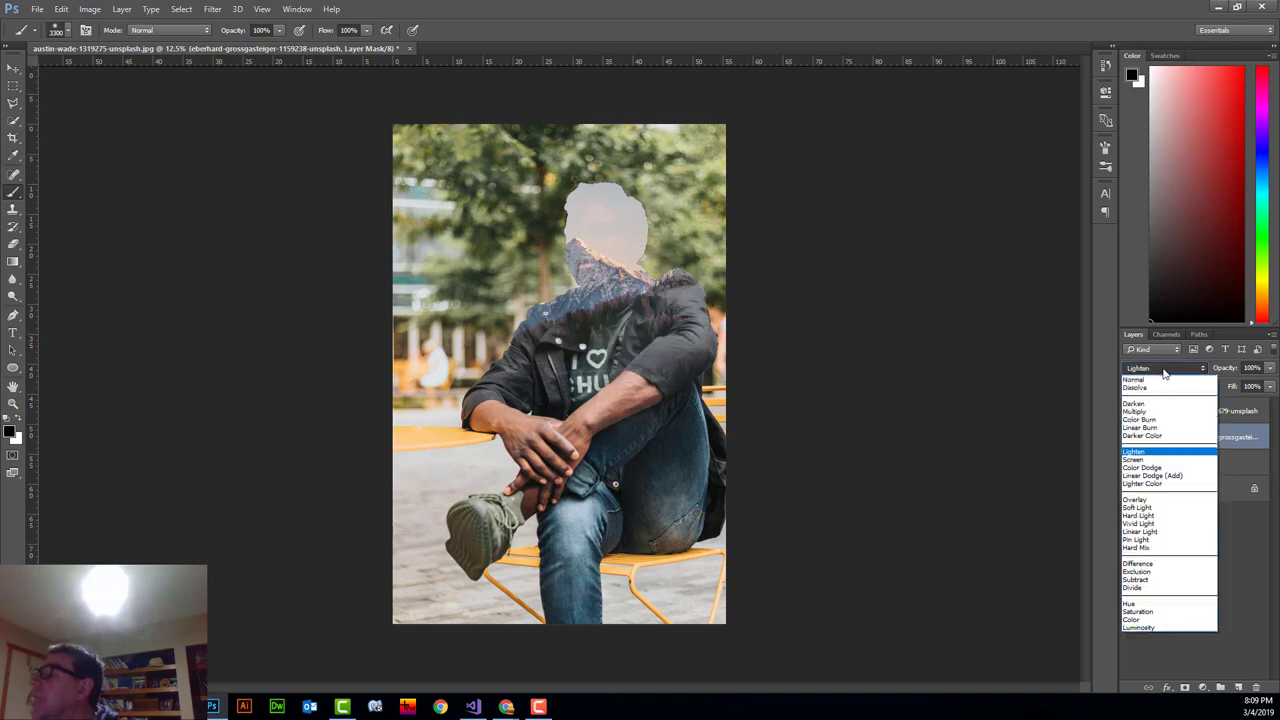
{"action": "left_click", "coordinate": [1145, 387]}
{"action": "left_click", "coordinate": [1152, 367]}
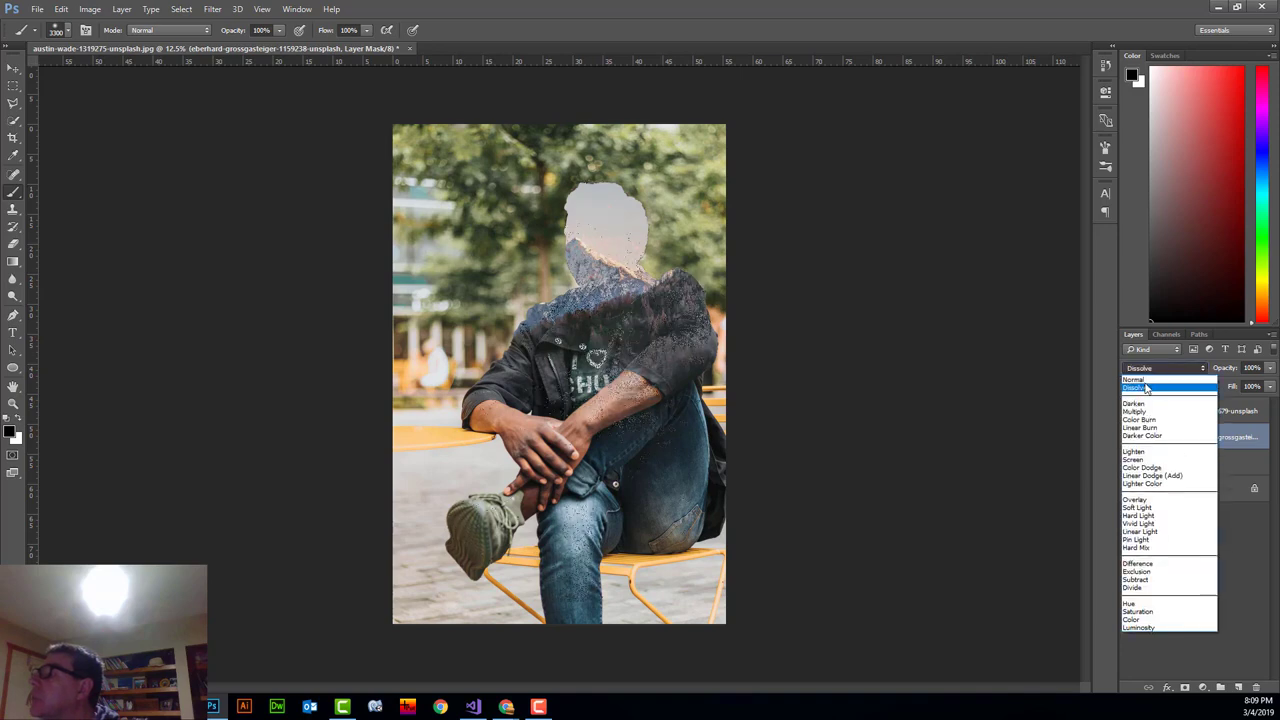
{"action": "left_click", "coordinate": [1134, 380]}
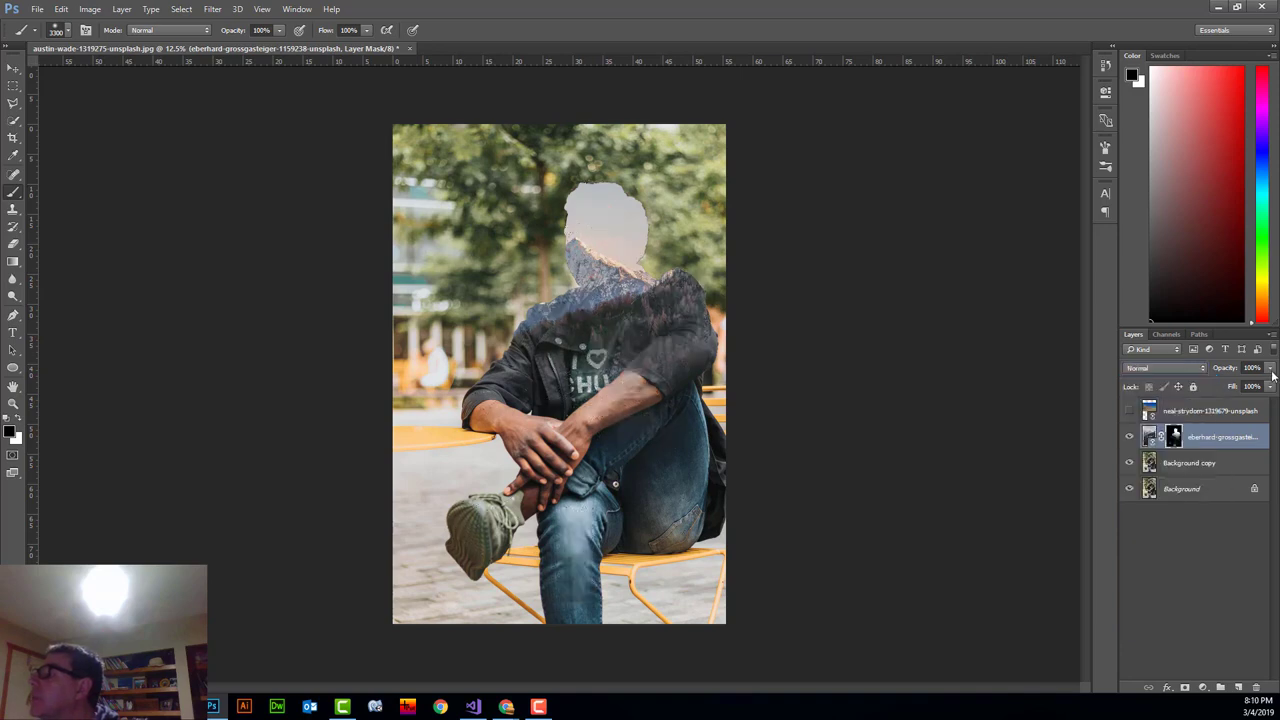
Lower the mountain photo layer's opacity to 75%, and unlink its mask with the photo itself made active.
{"action": "left_click", "coordinate": [1271, 368]}
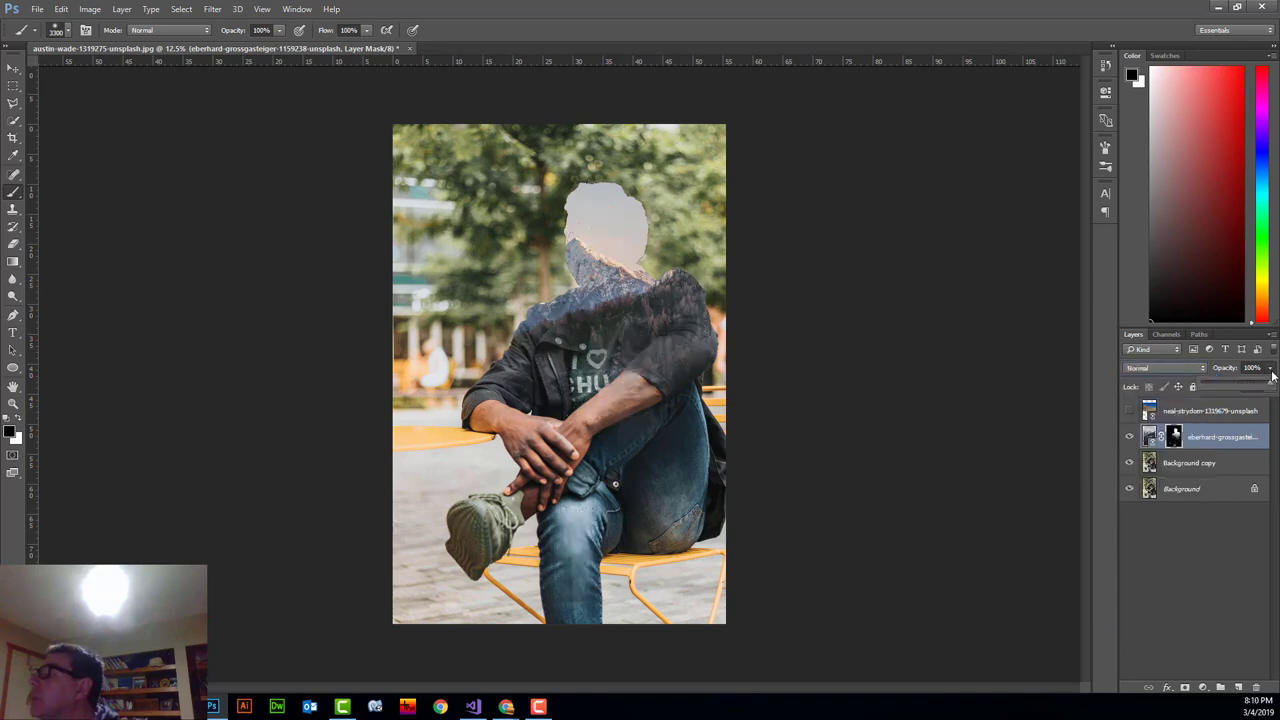
{"action": "left_click_drag", "start_coordinate": [1273, 388], "coordinate": [1259, 391]}
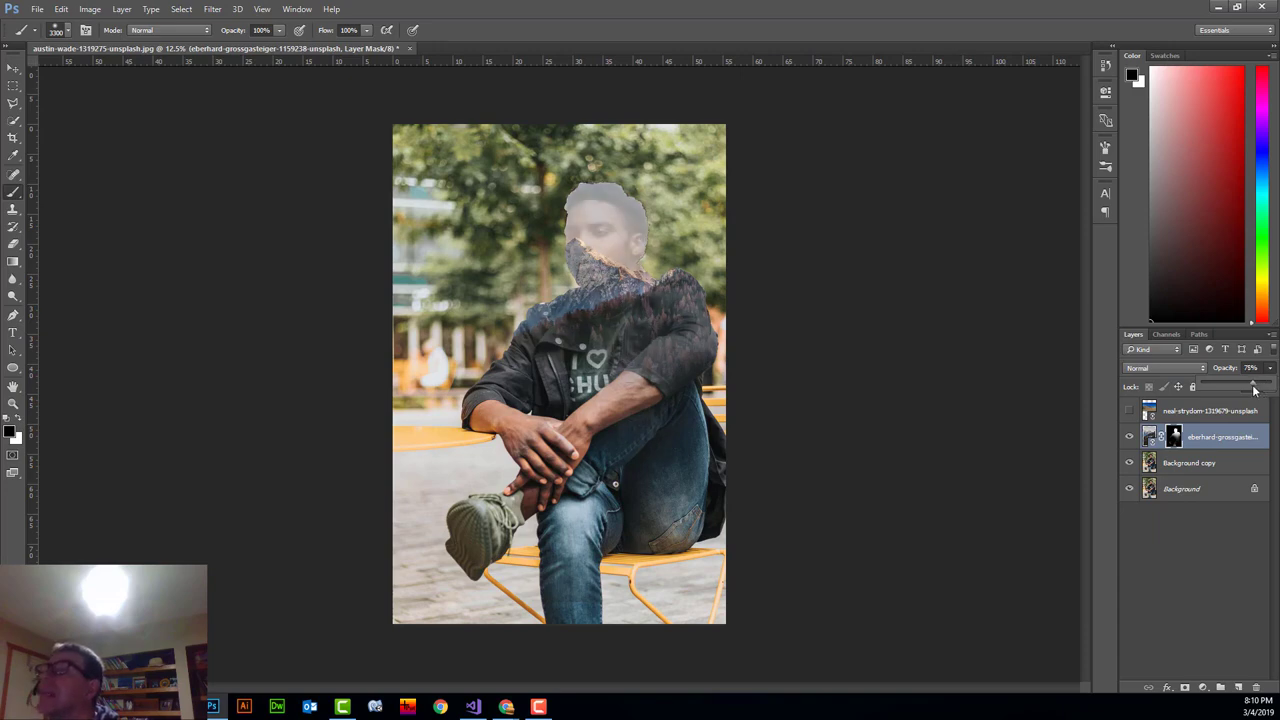
{"action": "left_click", "coordinate": [1160, 440]}
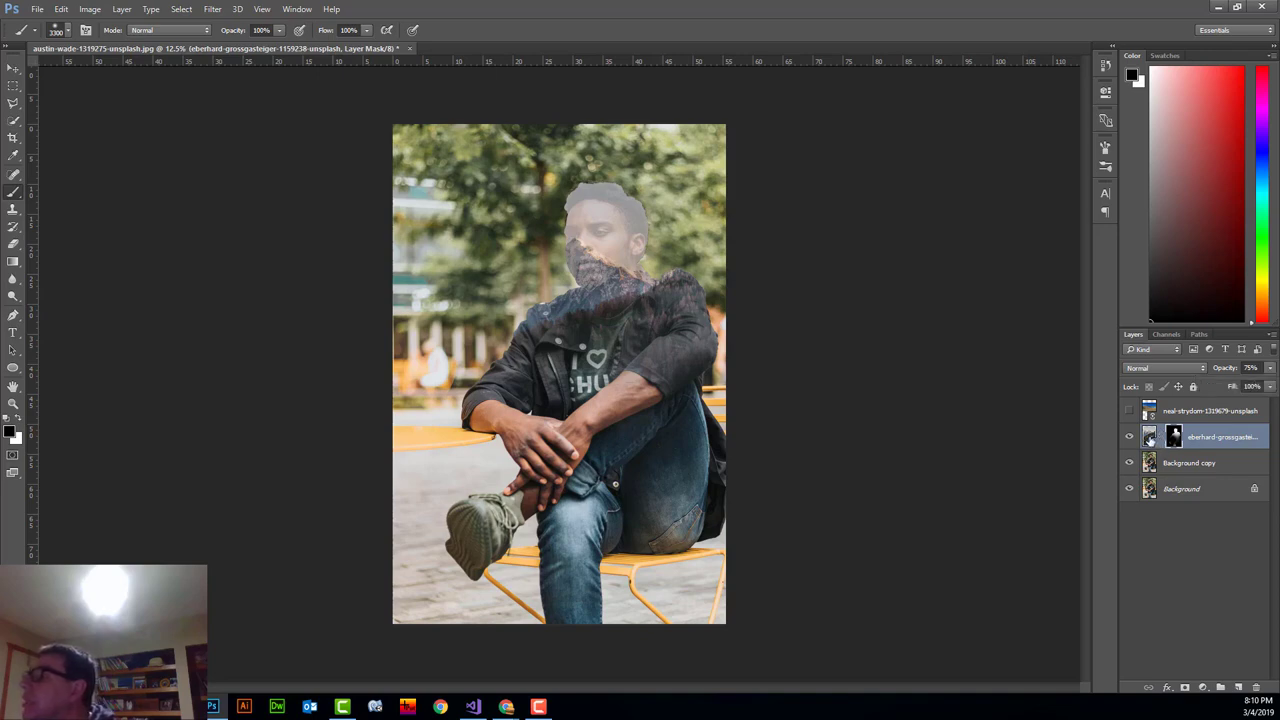
{"action": "left_click", "coordinate": [1150, 440]}
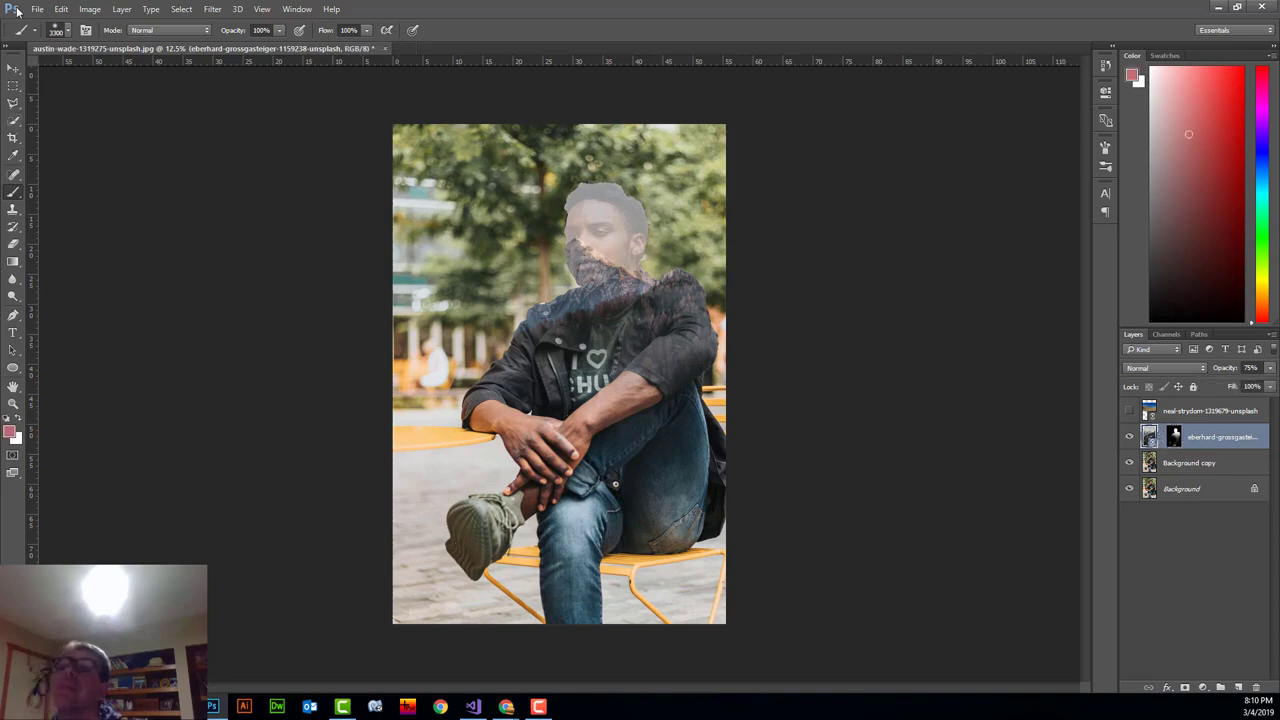
Shift the mountain photo slightly within the man's silhouette, leaving its unlinked mask in place.
{"action": "left_click", "coordinate": [13, 68]}
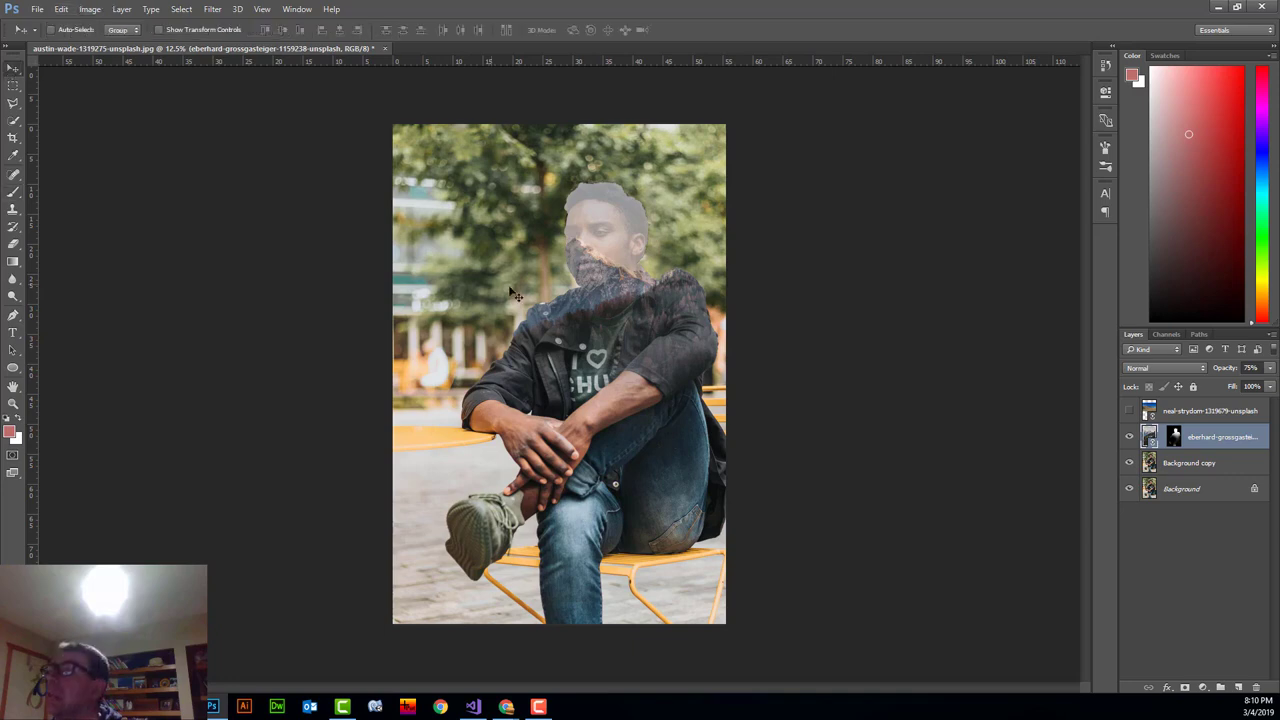
{"action": "mouse_move", "coordinate": [605, 348]}
{"action": "left_mouse_down"}
{"action": "mouse_move", "coordinate": [612, 322]}
{"action": "mouse_move", "coordinate": [610, 342]}
{"action": "mouse_move", "coordinate": [678, 322]}
{"action": "mouse_move", "coordinate": [721, 340]}
{"action": "mouse_move", "coordinate": [718, 330]}
{"action": "mouse_move", "coordinate": [741, 331]}
{"action": "mouse_move", "coordinate": [618, 340]}
{"action": "mouse_move", "coordinate": [570, 322]}
{"action": "mouse_move", "coordinate": [524, 349]}
{"action": "mouse_move", "coordinate": [565, 378]}
{"action": "mouse_move", "coordinate": [622, 357]}
{"action": "left_mouse_up"}
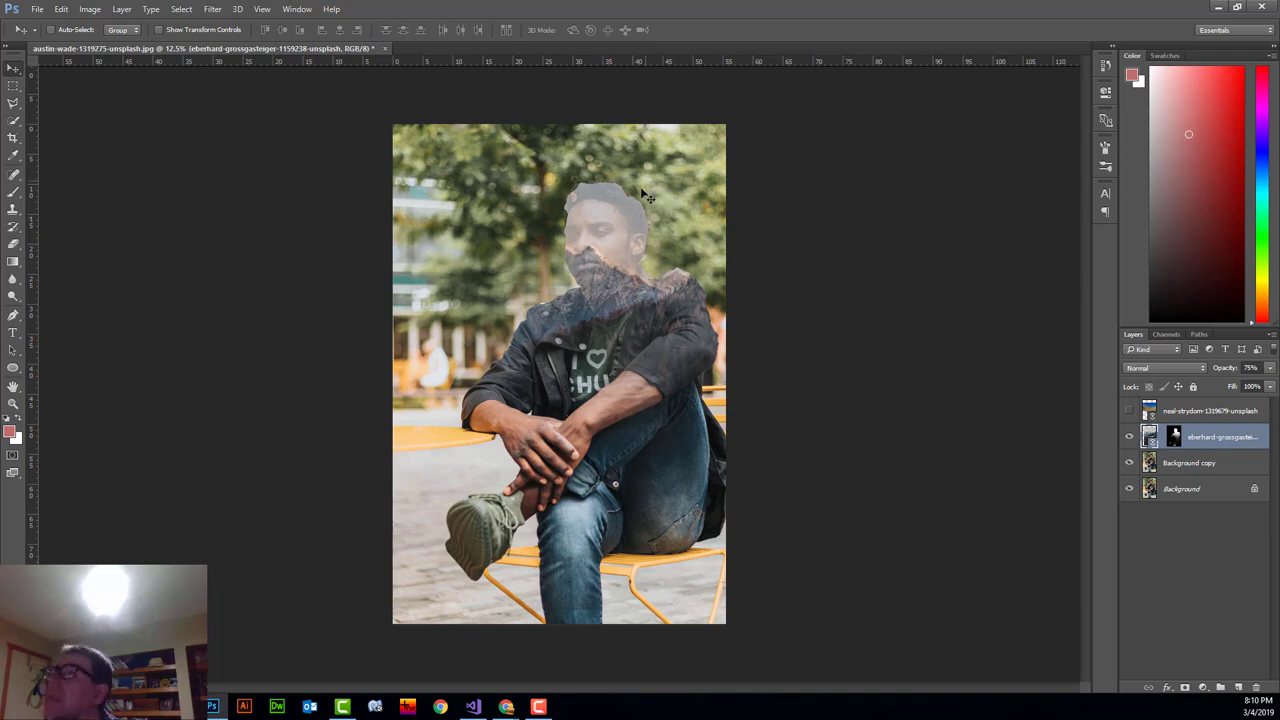
Show the hidden desert dune photo layer and move the photo slightly upward over the man.
{"action": "left_click", "coordinate": [1128, 411]}
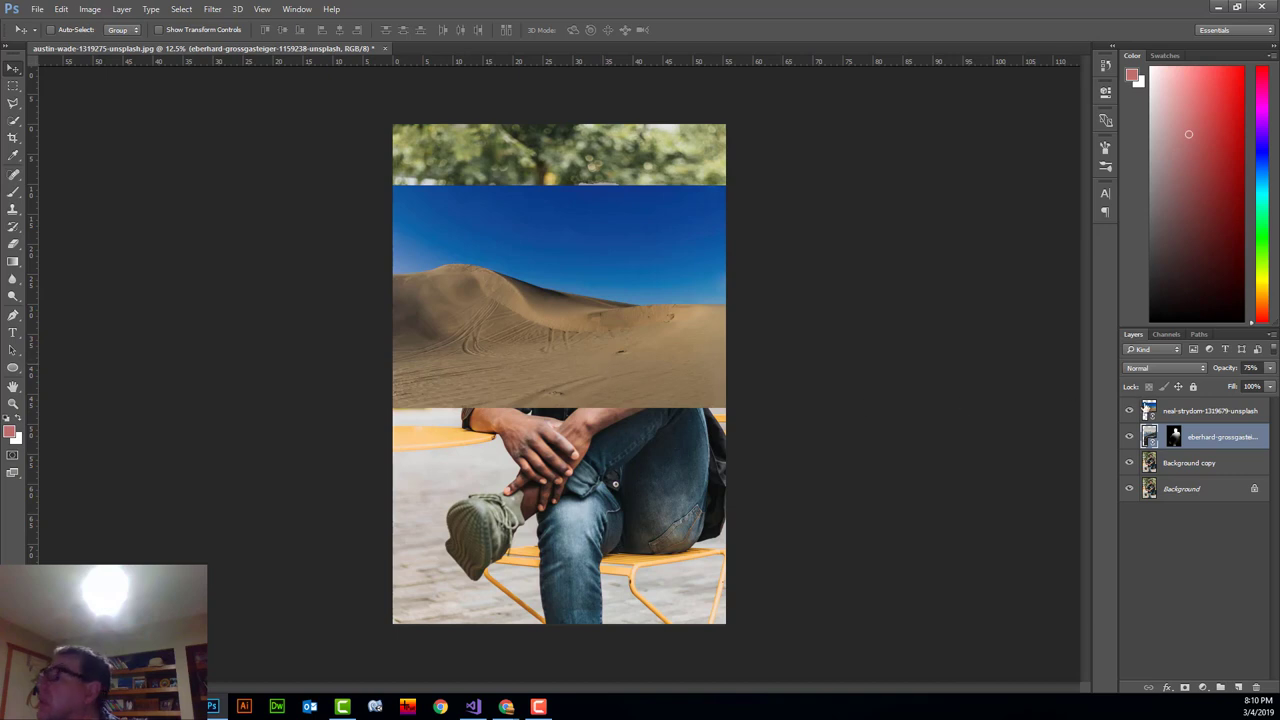
{"action": "left_click", "coordinate": [1148, 408]}
{"action": "left_click_drag", "start_coordinate": [628, 335], "coordinate": [624, 315]}
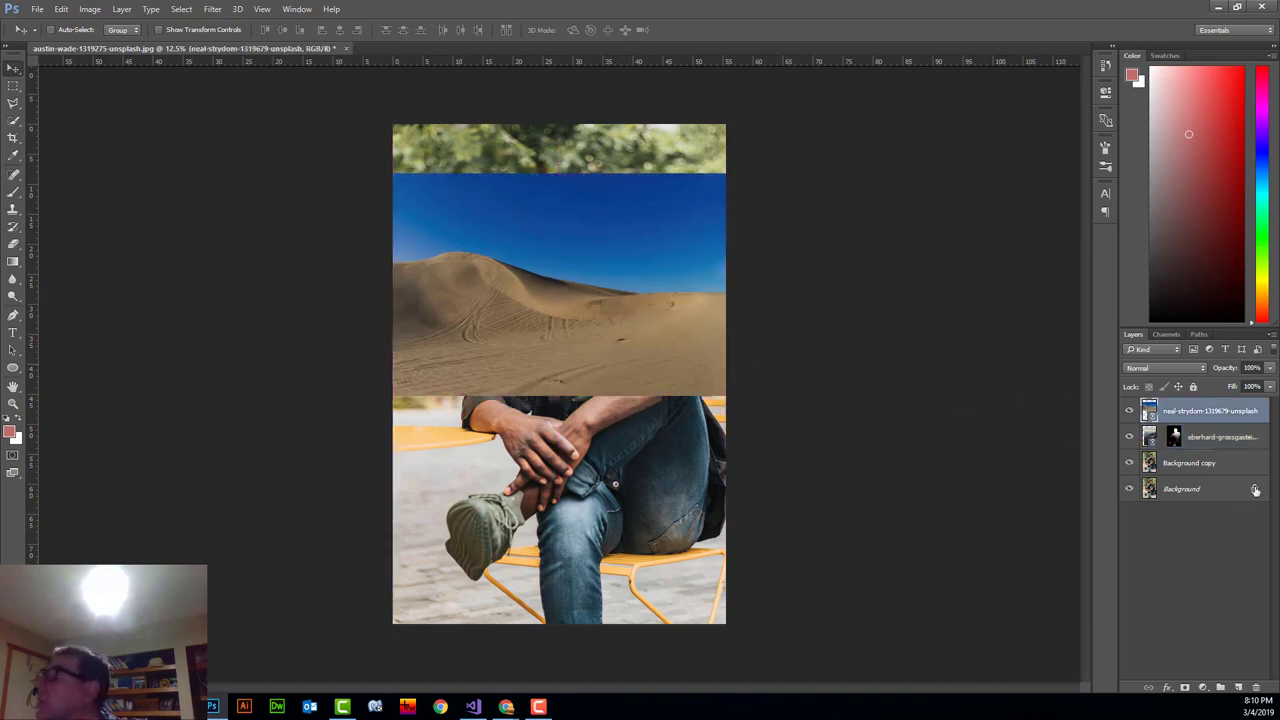
Copy the mountain layer's mask to the desert photo layer, hide the mountain layer, and make the desert layer active.
{"action": "left_click", "coordinate": [1177, 441]}
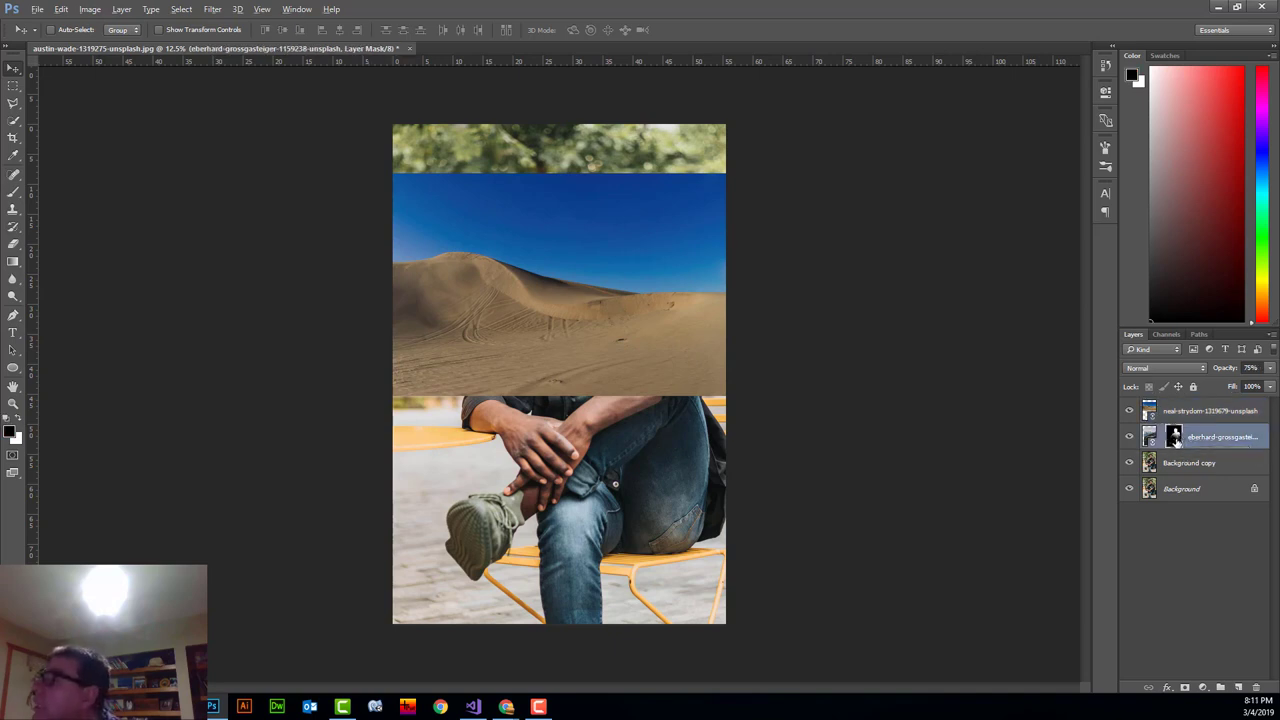
{"action": "left_click_drag", "start_coordinate": [1177, 441], "coordinate": [1175, 411]}
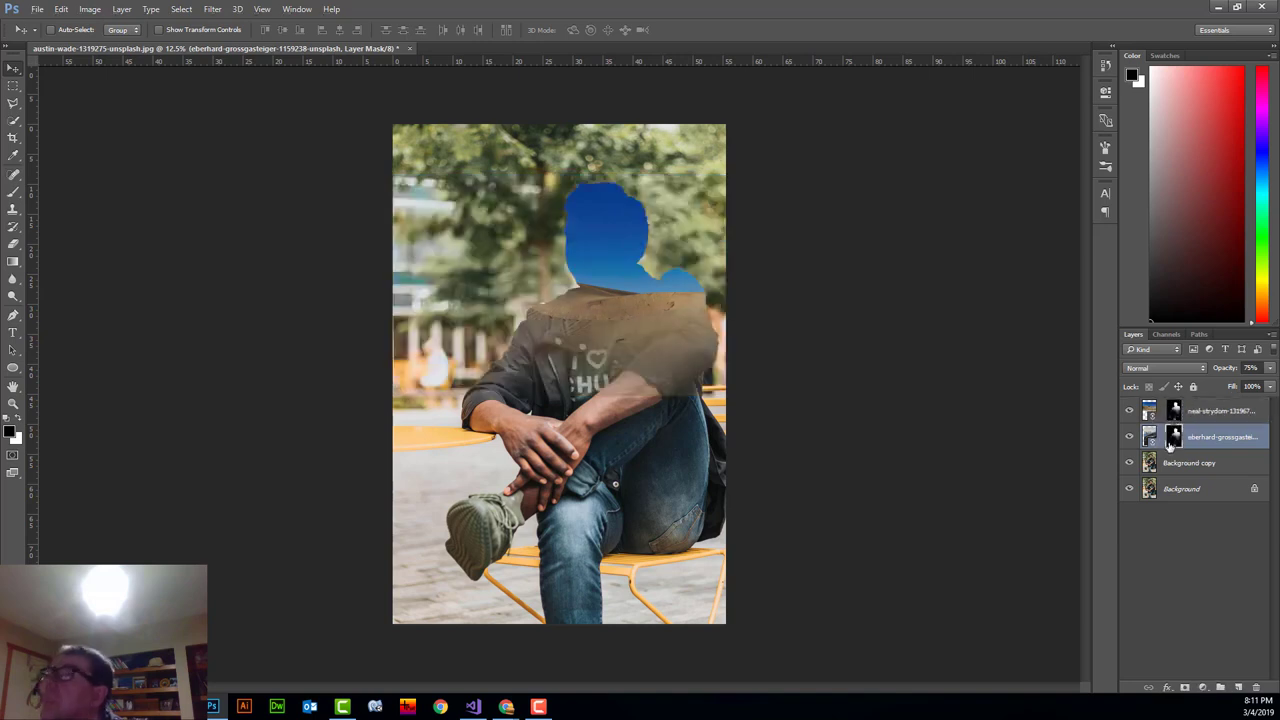
{"action": "left_click", "coordinate": [1129, 438]}
{"action": "left_click", "coordinate": [1203, 413]}
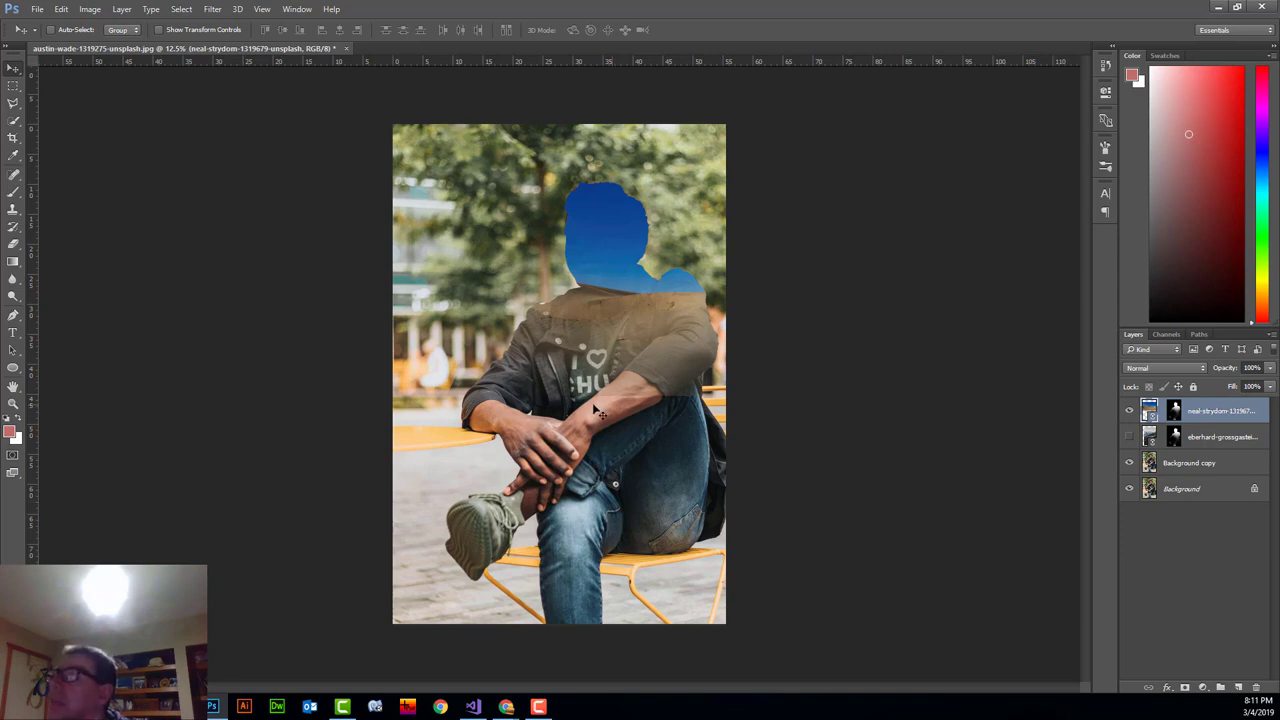
Compare blending modes on the masked desert photo layer, going from Dissolve through the darkening and lightening modes to Vivid Light.
{"action": "left_click", "coordinate": [13, 196]}
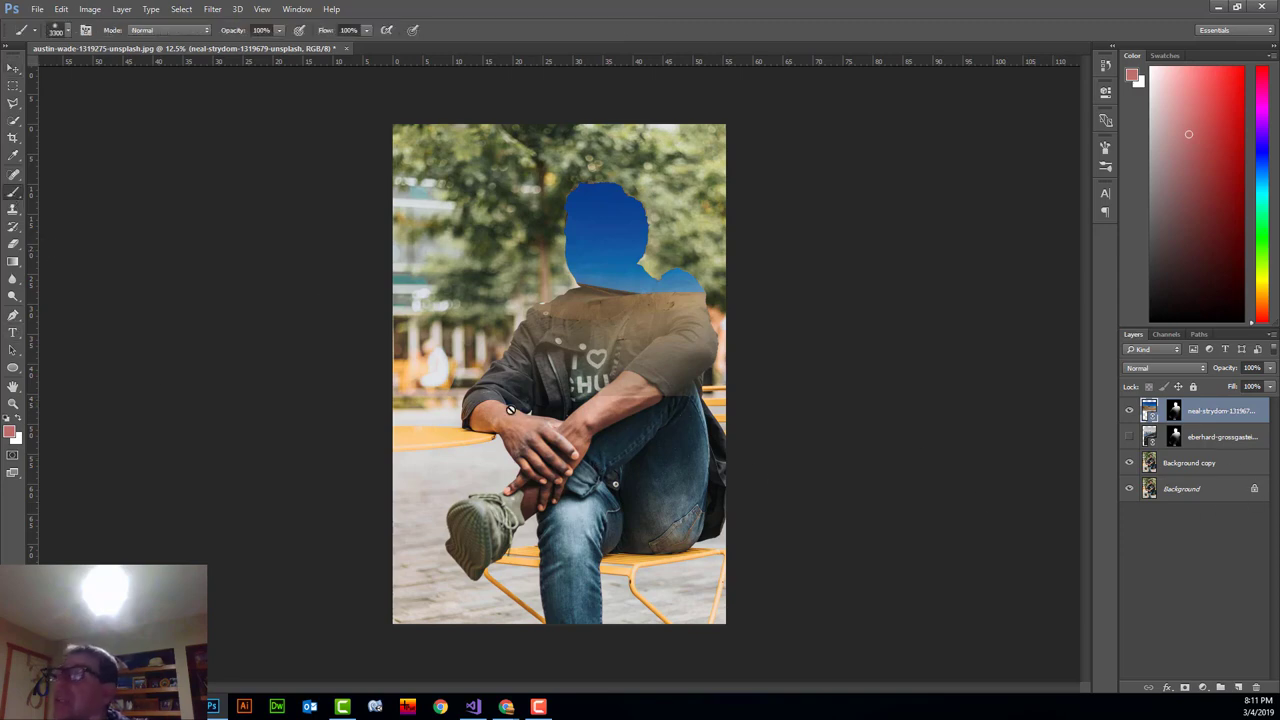
{"action": "left_click", "coordinate": [1175, 411]}
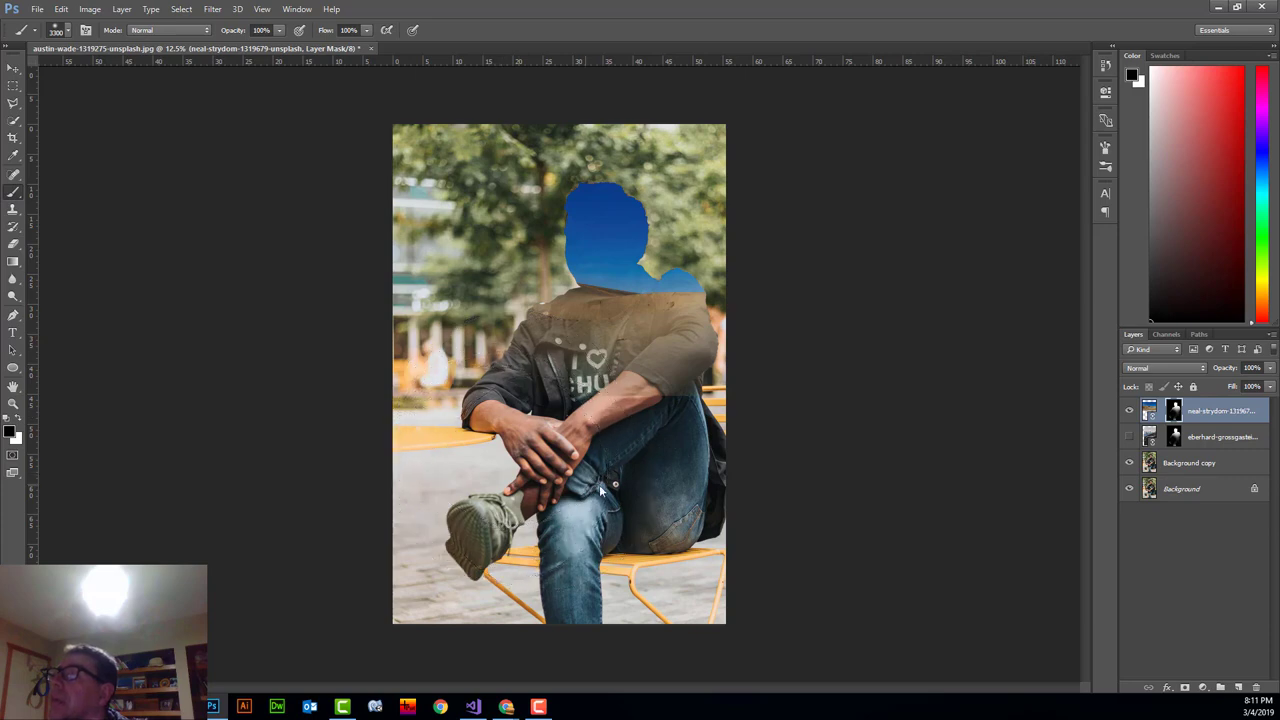
{"action": "left_click", "coordinate": [1166, 368]}
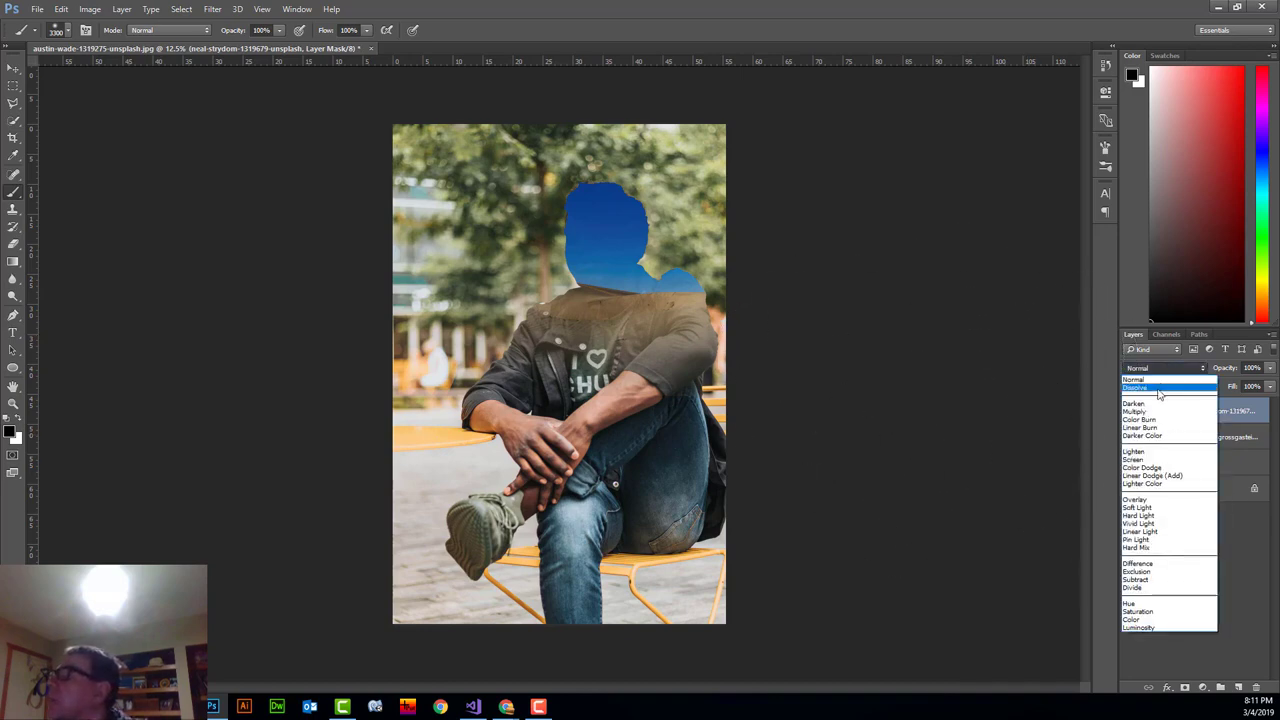
{"action": "left_click", "coordinate": [1159, 389]}
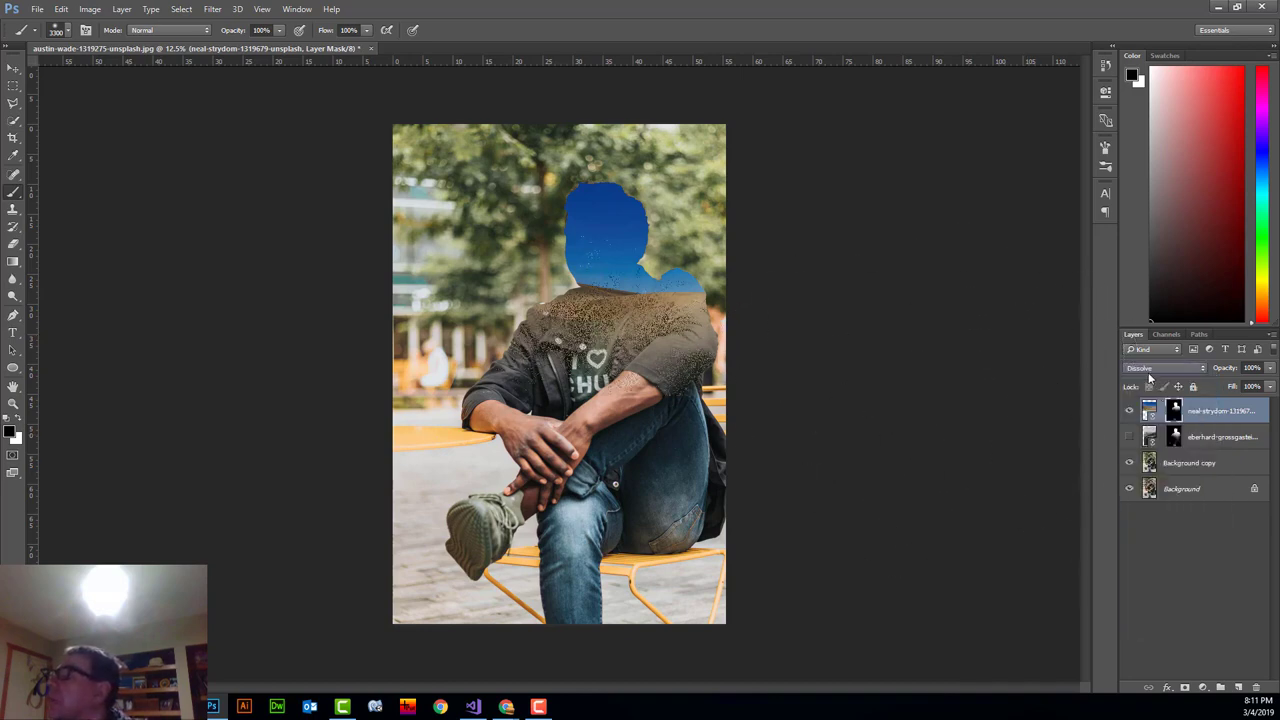
{"action": "scroll", "coordinate": [1147, 372], "scroll_direction": "down", "scroll_amount": 1}
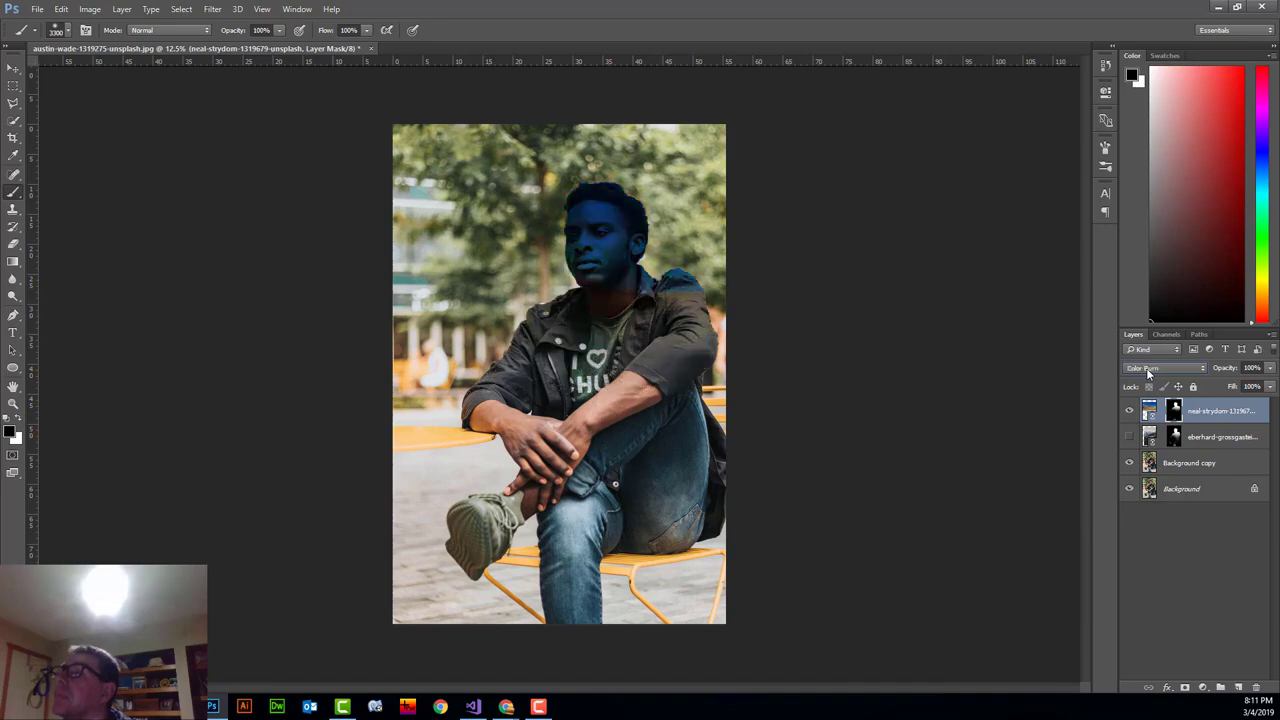
{"action": "scroll", "coordinate": [1148, 372], "scroll_direction": "down", "scroll_amount": 1}
{"action": "scroll", "coordinate": [1148, 372], "scroll_direction": "down", "scroll_amount": 1}
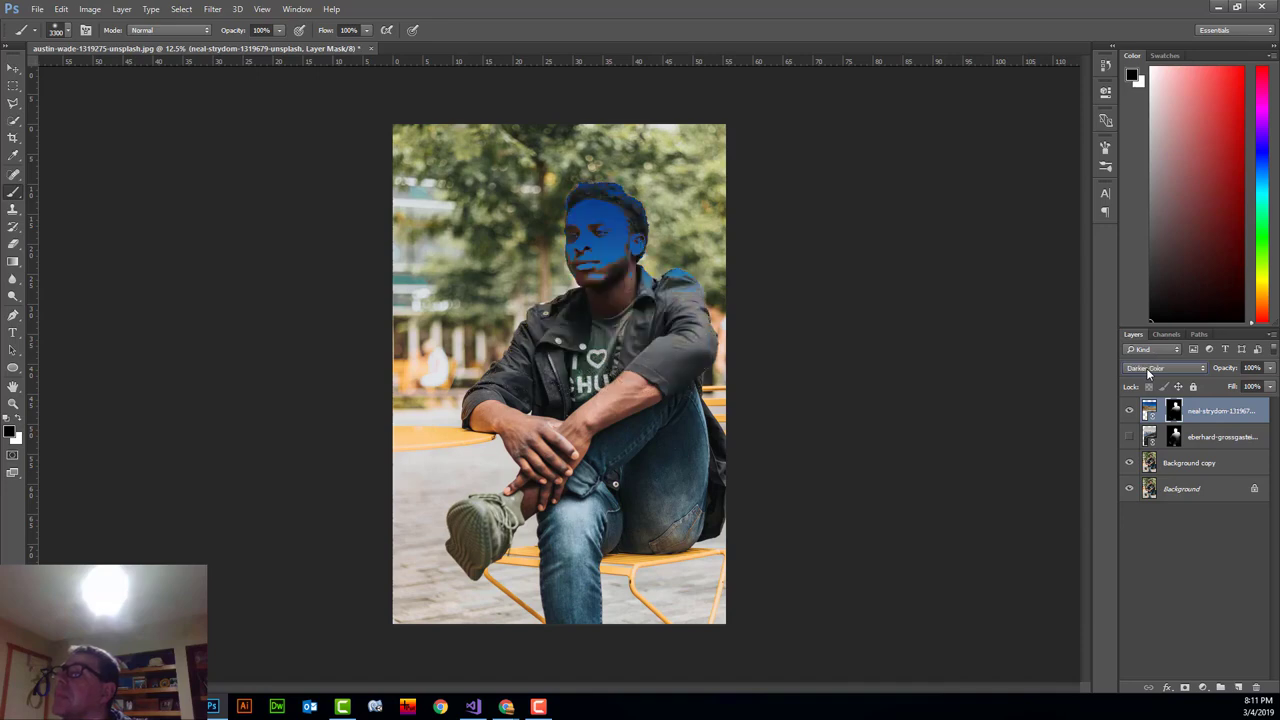
{"action": "scroll", "coordinate": [1148, 372], "scroll_direction": "down", "scroll_amount": 1}
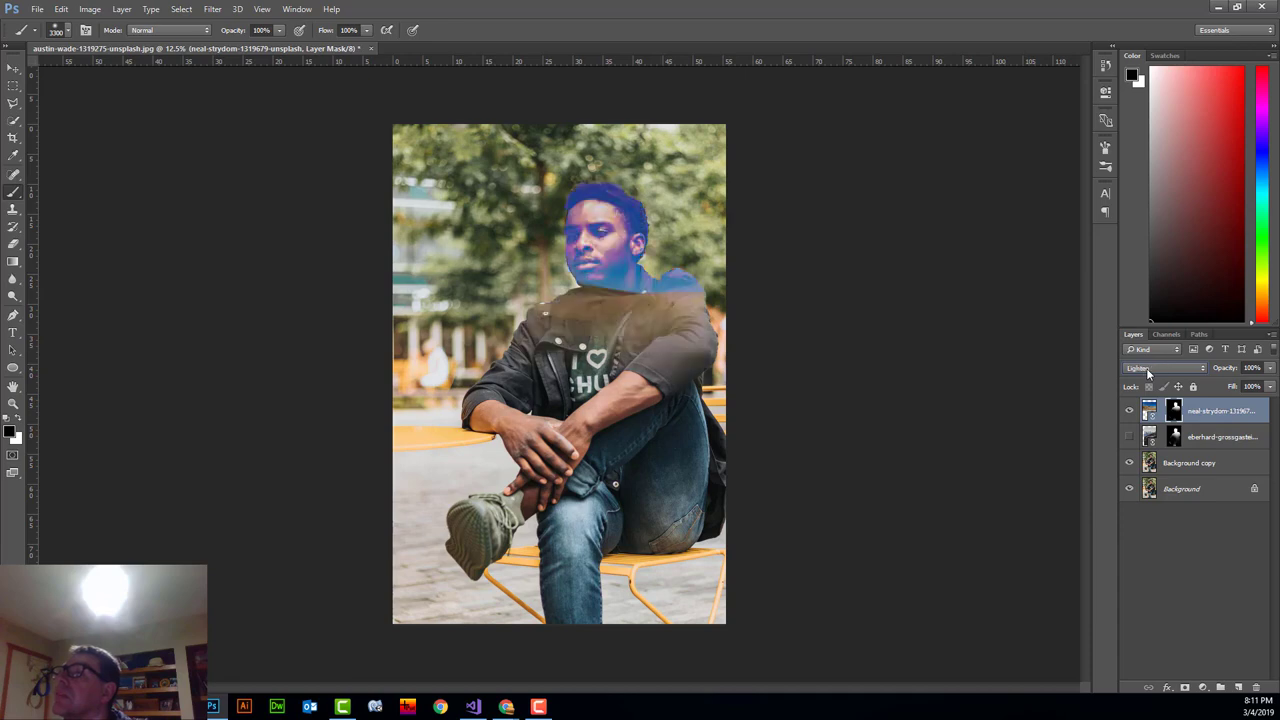
{"action": "scroll", "coordinate": [1147, 372], "scroll_direction": "down", "scroll_amount": 1}
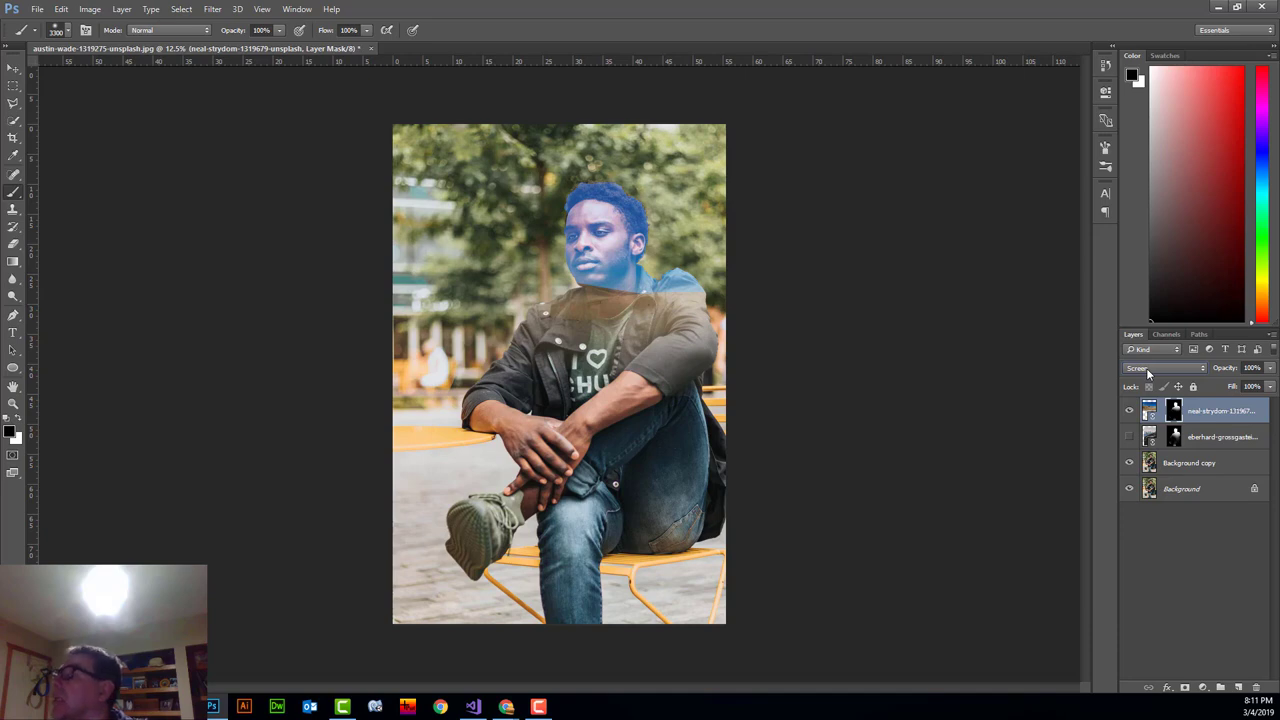
{"action": "scroll", "coordinate": [1147, 372], "scroll_direction": "down", "scroll_amount": 1}
{"action": "scroll", "coordinate": [1147, 372], "scroll_direction": "down", "scroll_amount": 1}
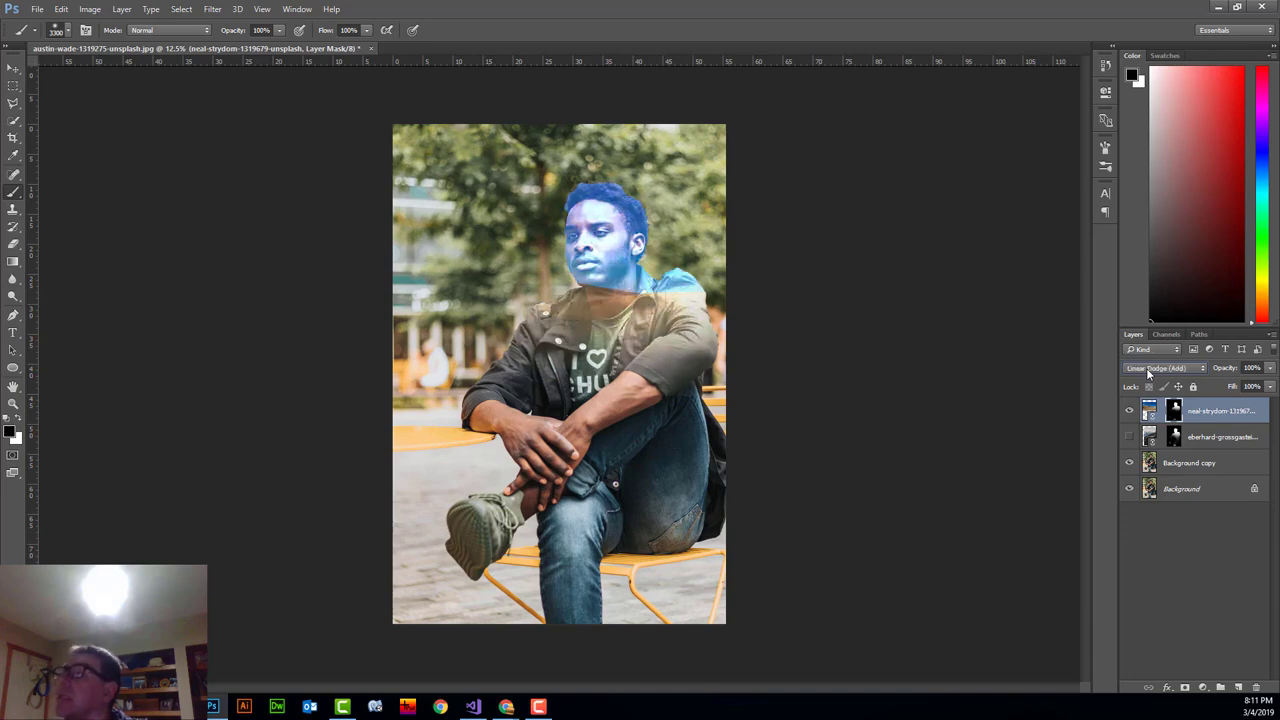
{"action": "scroll", "coordinate": [1147, 372], "scroll_direction": "down", "scroll_amount": 1}
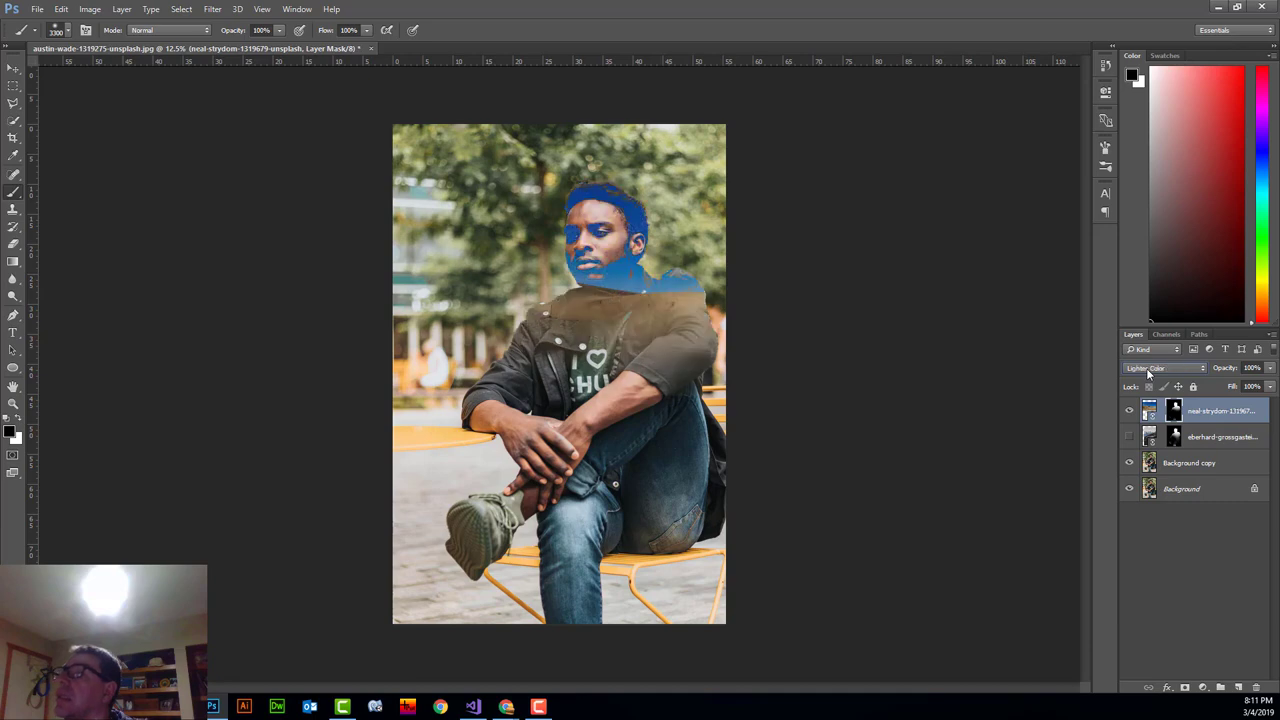
{"action": "scroll", "coordinate": [1148, 373], "scroll_direction": "down", "scroll_amount": 2}
{"action": "scroll", "coordinate": [1146, 368], "scroll_direction": "down", "scroll_amount": 1}
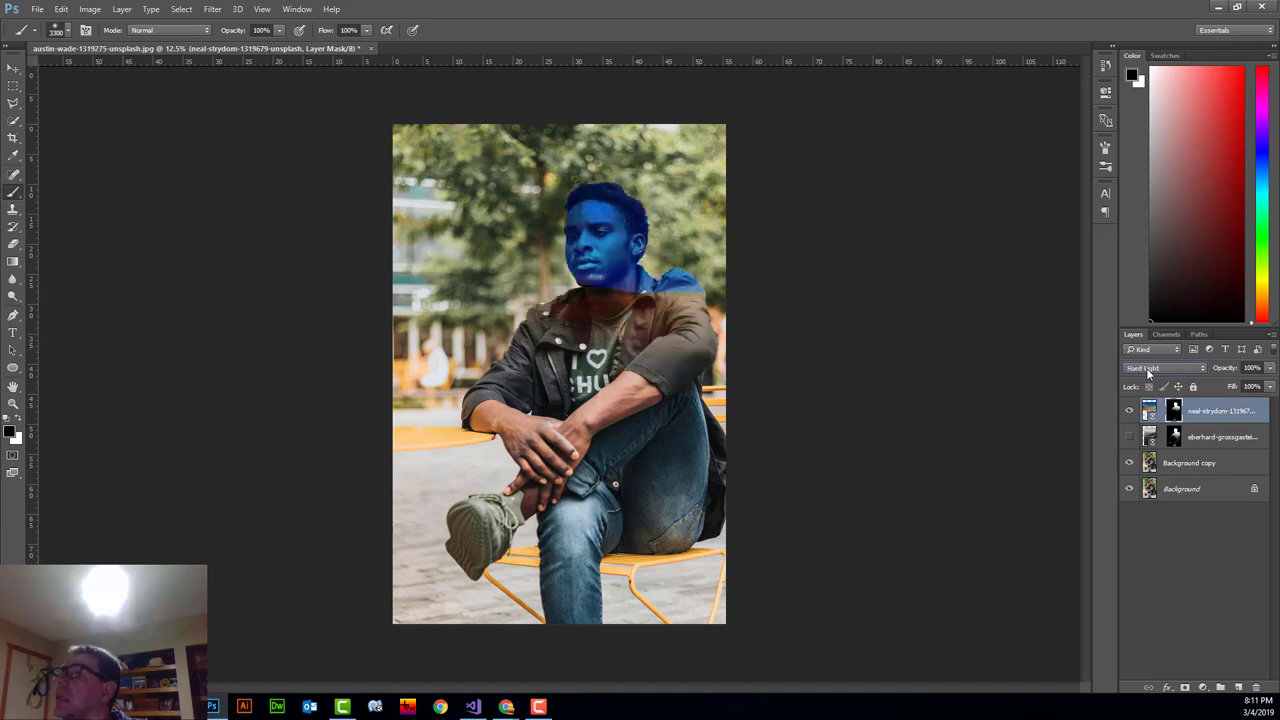
Try the Overlay blending mode on the desert photo layer, and set the layer to Lighten.
{"action": "left_click", "coordinate": [1146, 368]}
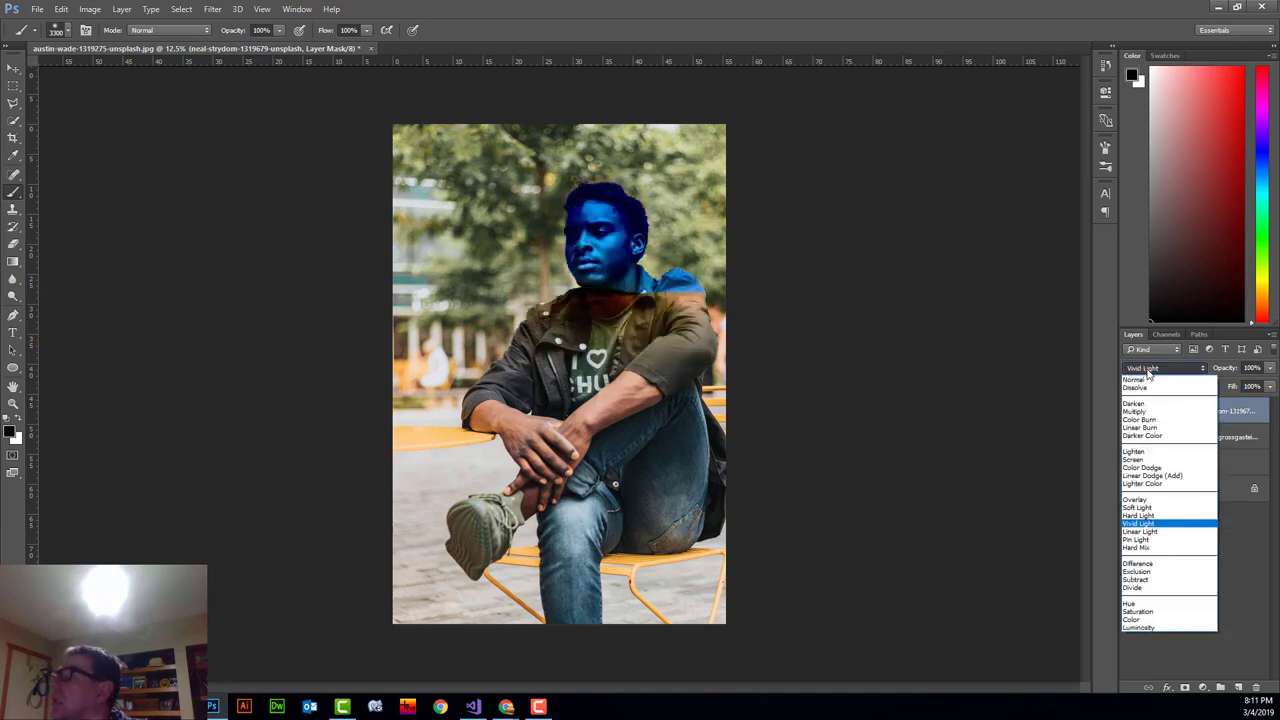
{"action": "left_click", "coordinate": [1147, 500]}
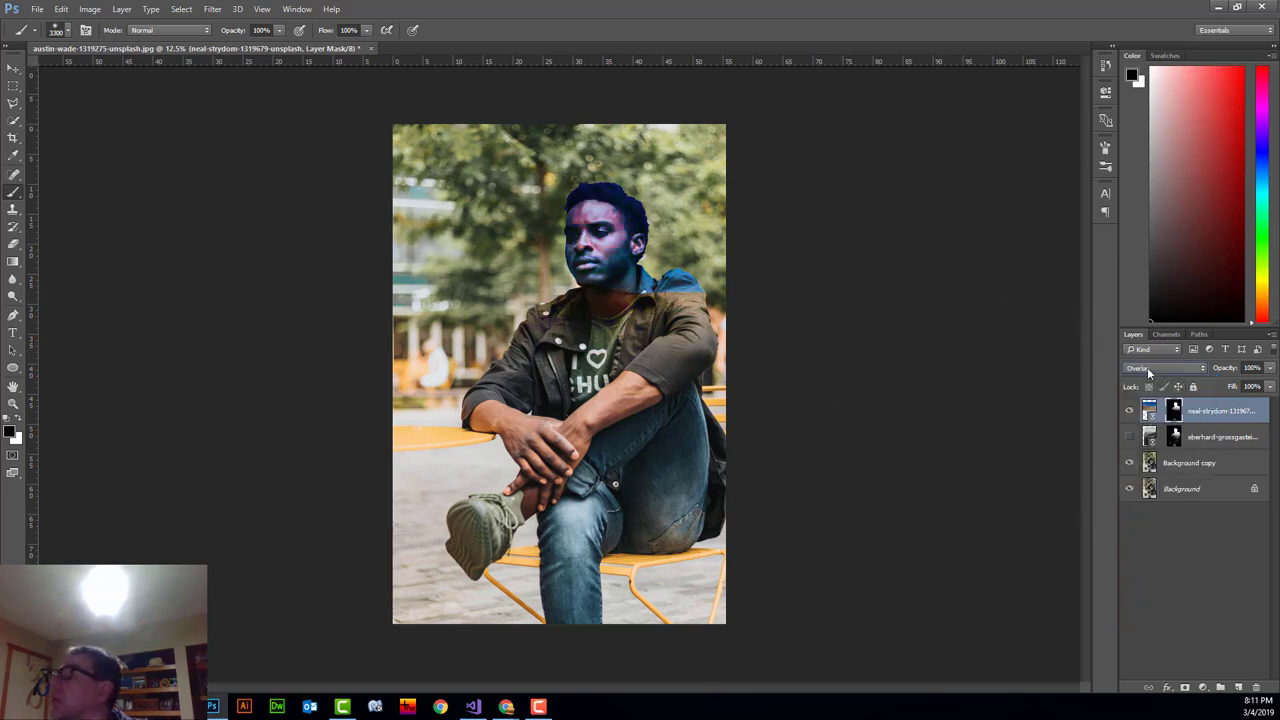
{"action": "left_click", "coordinate": [1150, 368]}
{"action": "left_click", "coordinate": [1147, 453]}
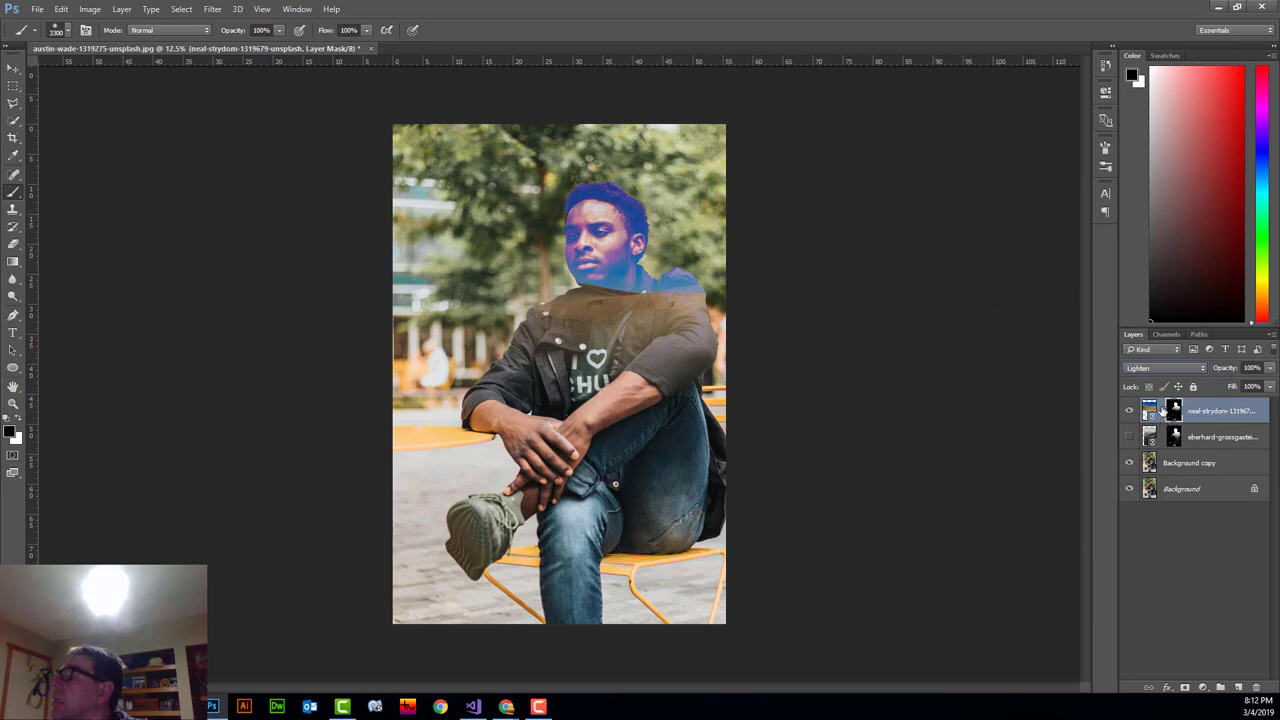
Reposition the desert photo inside its mask so the dune's horizon crosses the man's lower face.
{"action": "left_click", "coordinate": [1149, 411]}
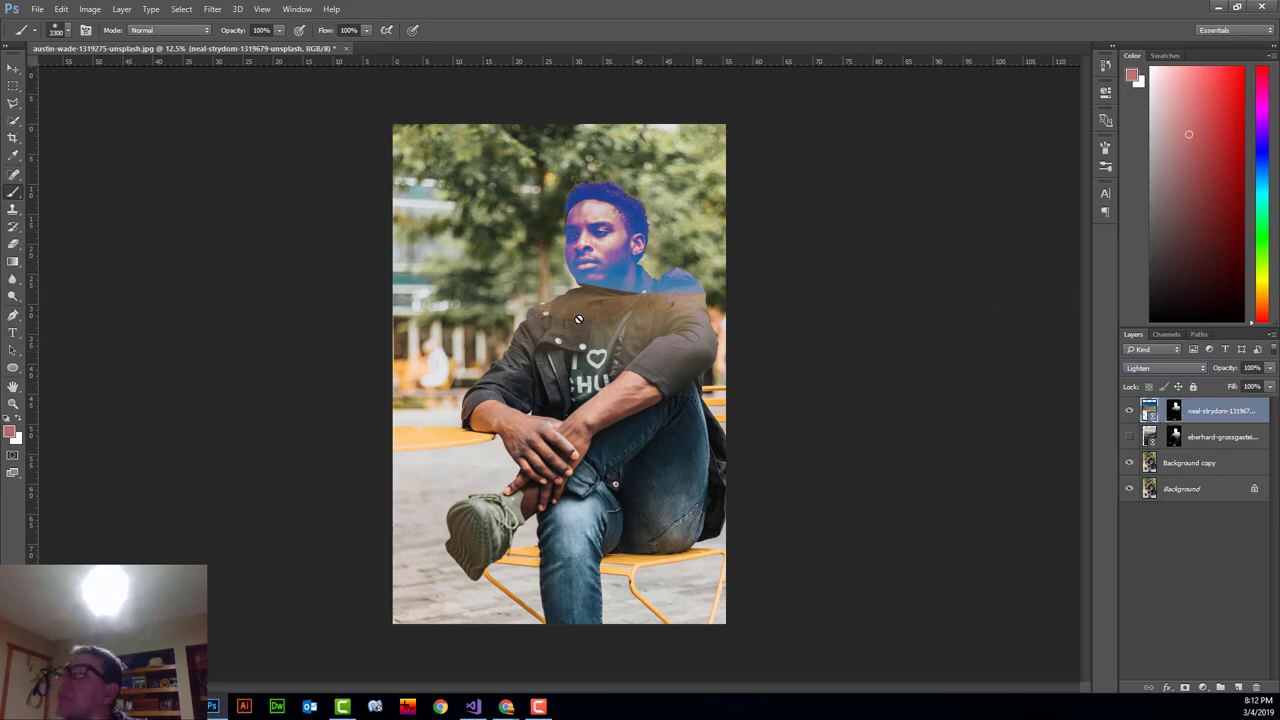
{"action": "left_click", "coordinate": [10, 70]}
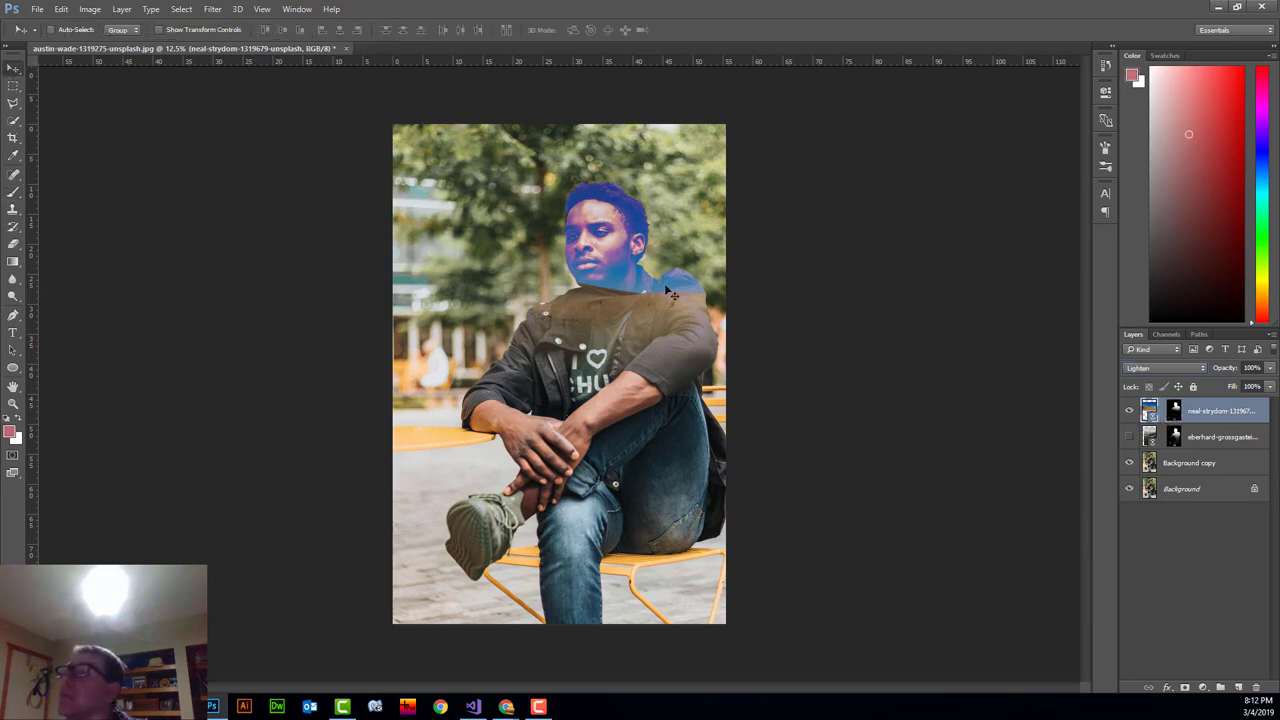
{"action": "left_click_drag", "start_coordinate": [607, 263], "coordinate": [645, 258]}
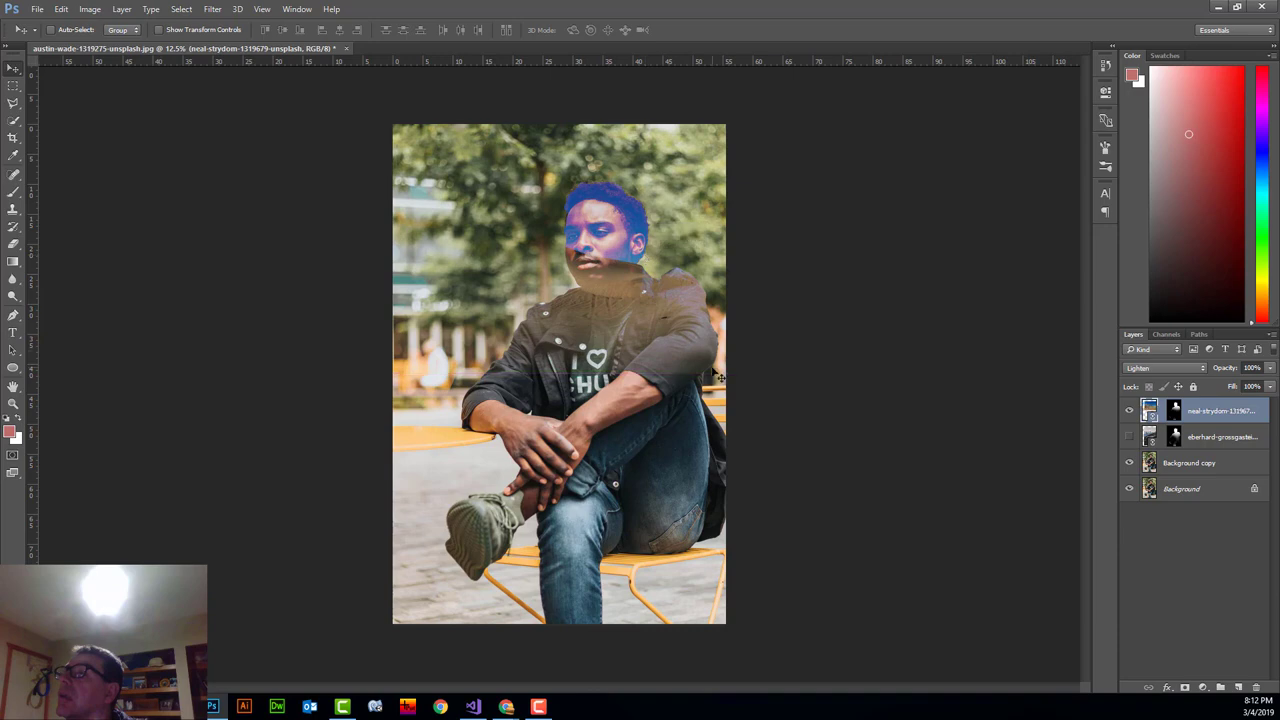